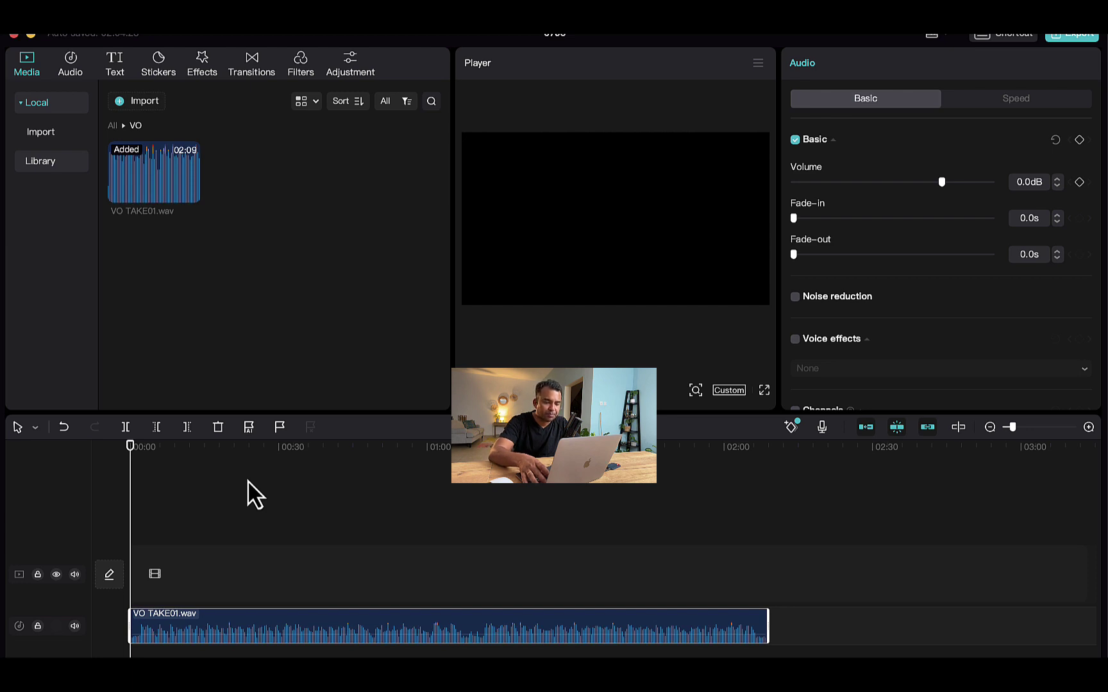
# Split the VO TAKE01.wav clip at 00:00:14:21 and move the second part about 3 seconds later on the timeline.
pyautogui.scroll(2, 255, 495)
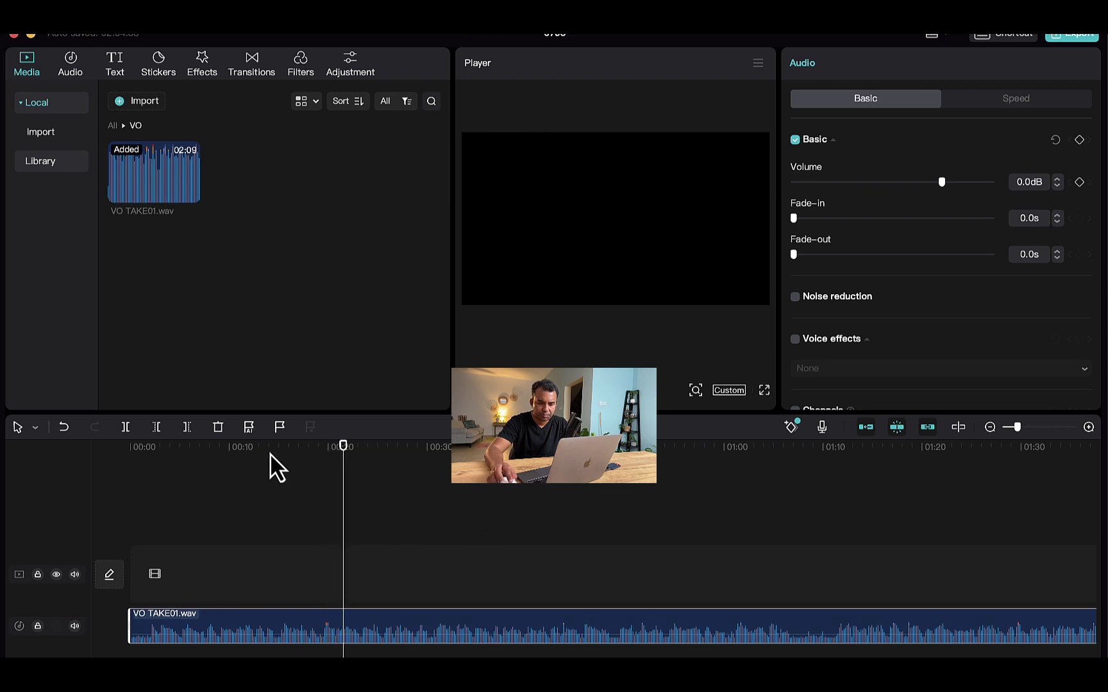
pyautogui.click(218, 451)
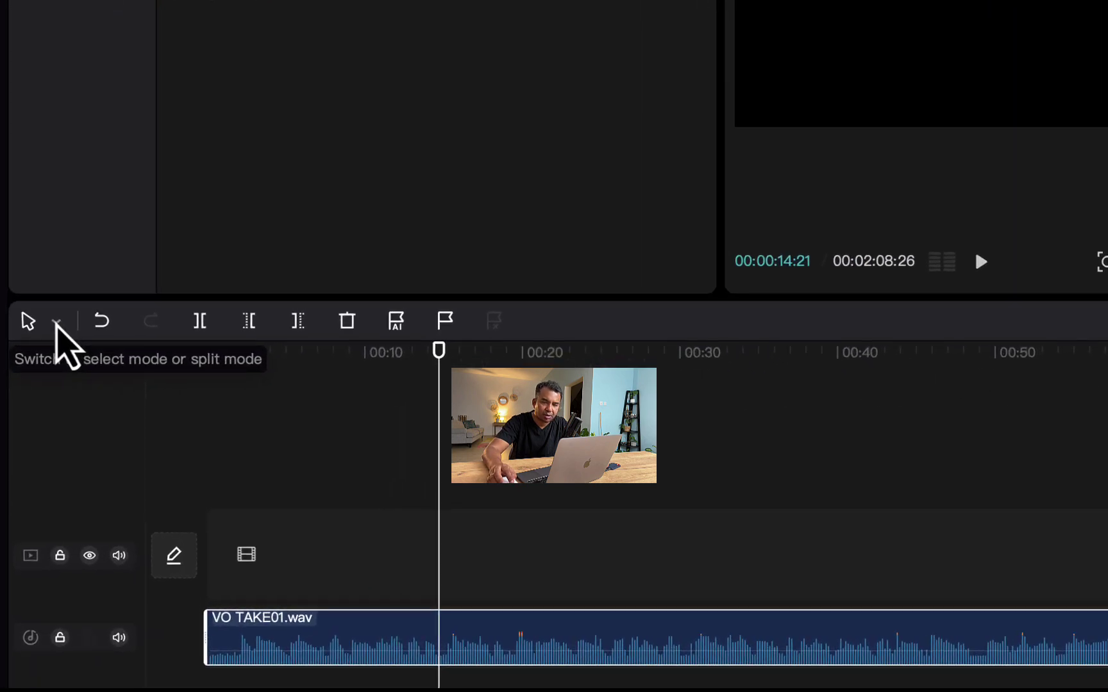
pyautogui.click(59, 309)
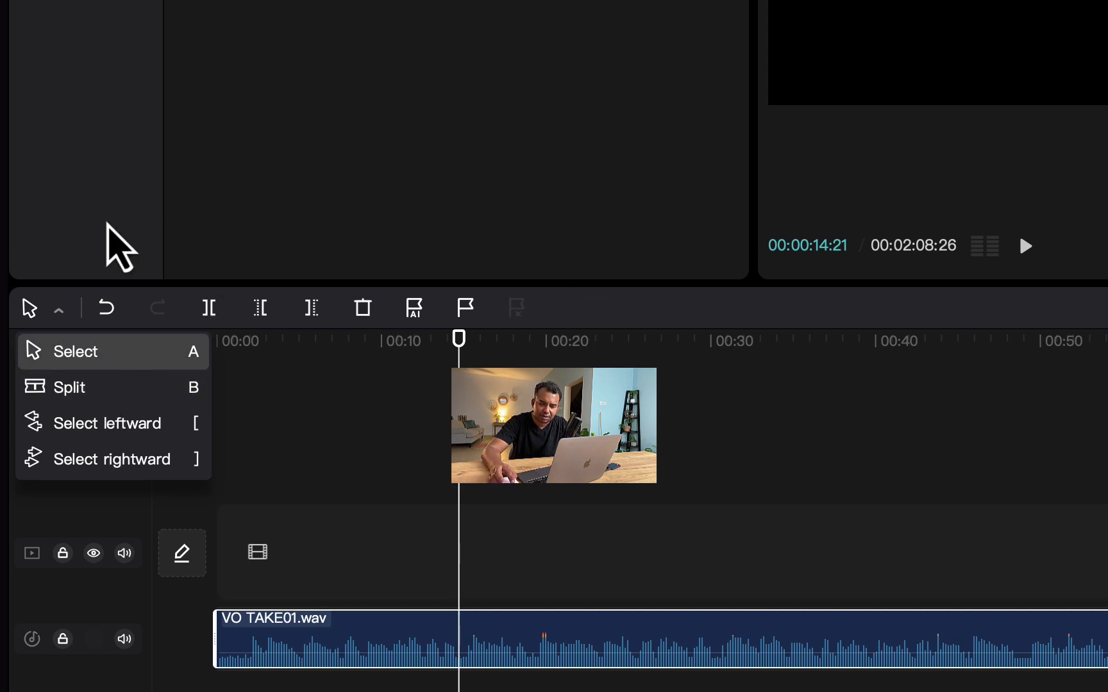
pyautogui.click(591, 340)
pyautogui.moveTo(440, 362)
pyautogui.mouseDown()
pyautogui.moveTo(447, 372)
pyautogui.moveTo(431, 371)
pyautogui.moveTo(452, 367)
pyautogui.moveTo(428, 369)
pyautogui.mouseUp()
pyautogui.press('space')
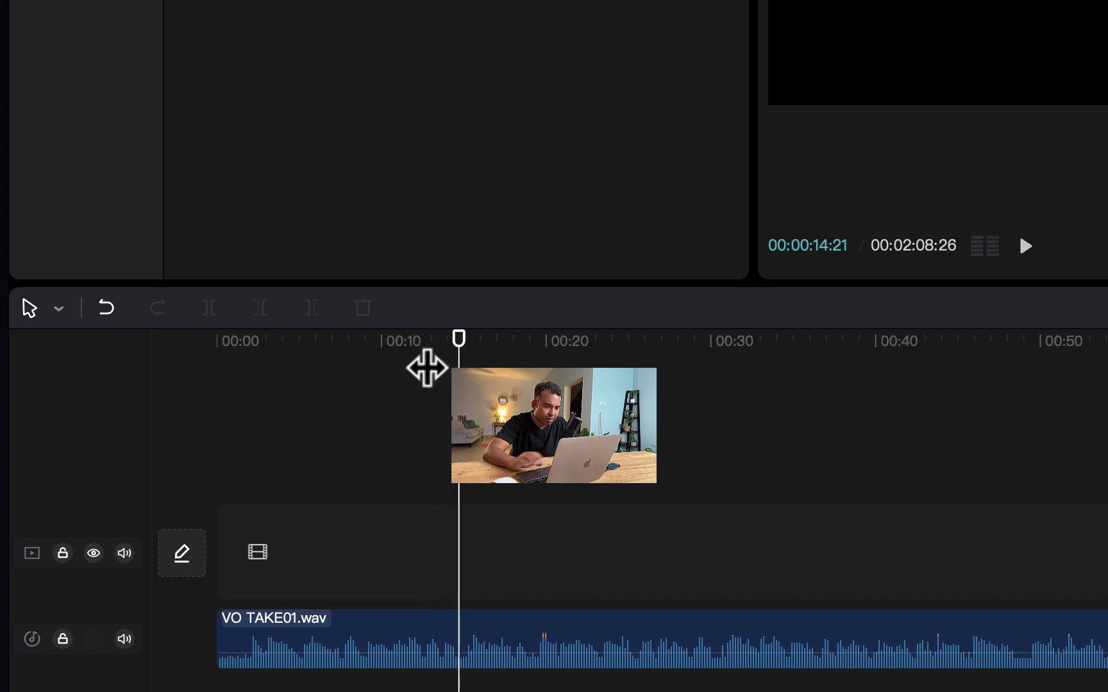
pyautogui.click(570, 641)
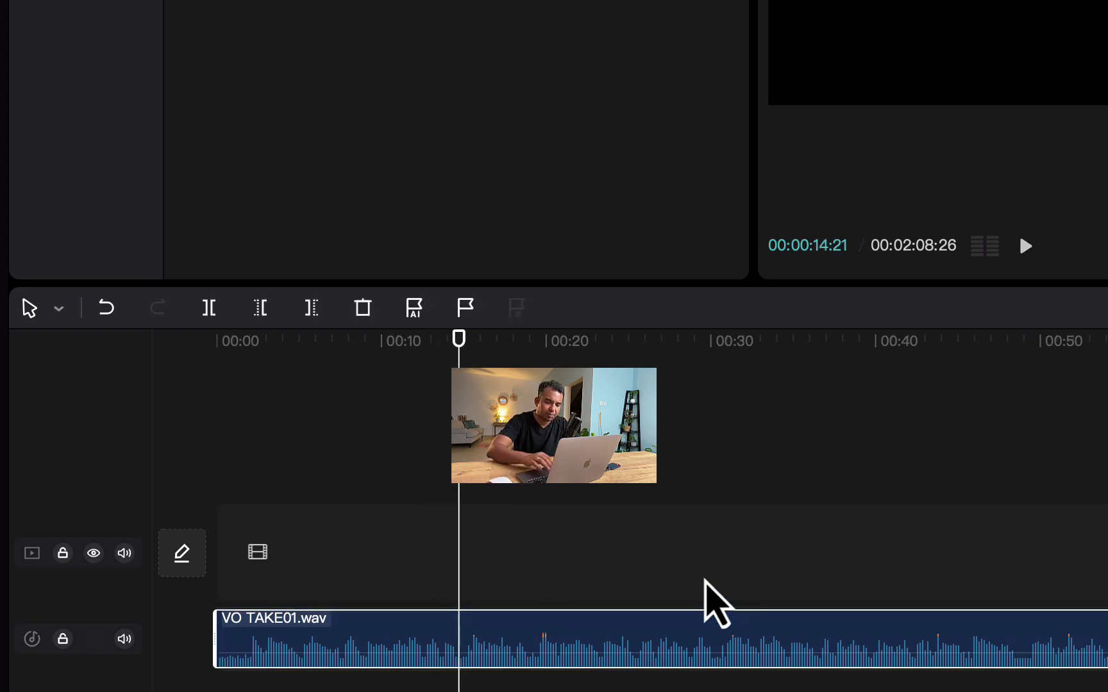
pyautogui.hotkey('ctrl', 'b')
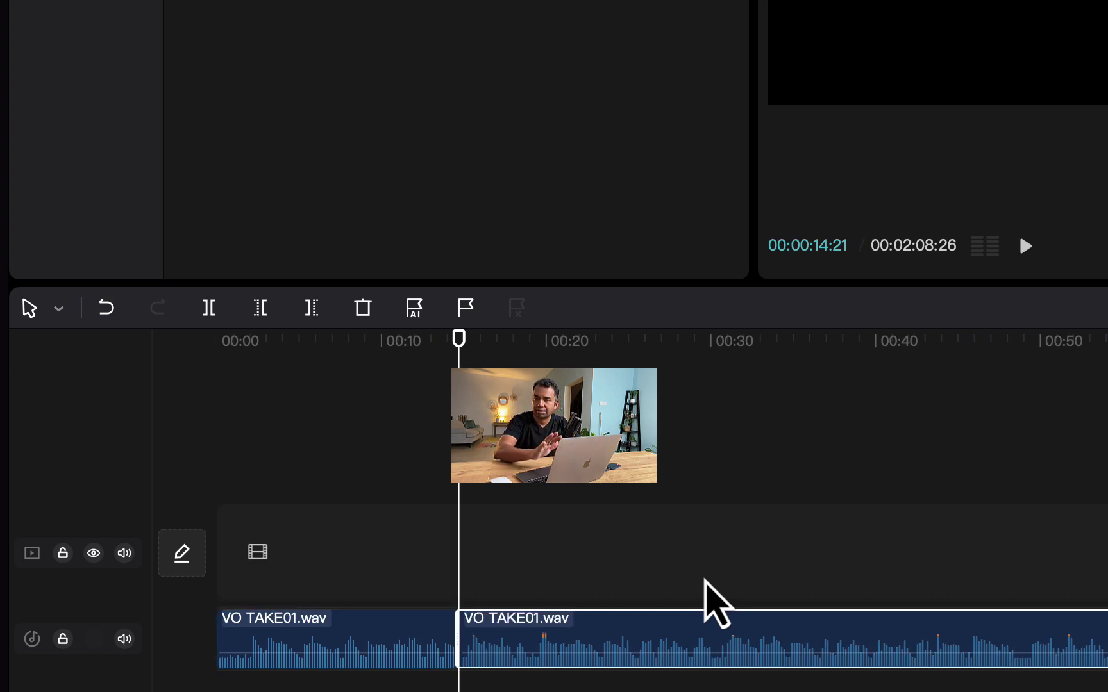
pyautogui.moveTo(612, 650); pyautogui.dragTo(678, 620)
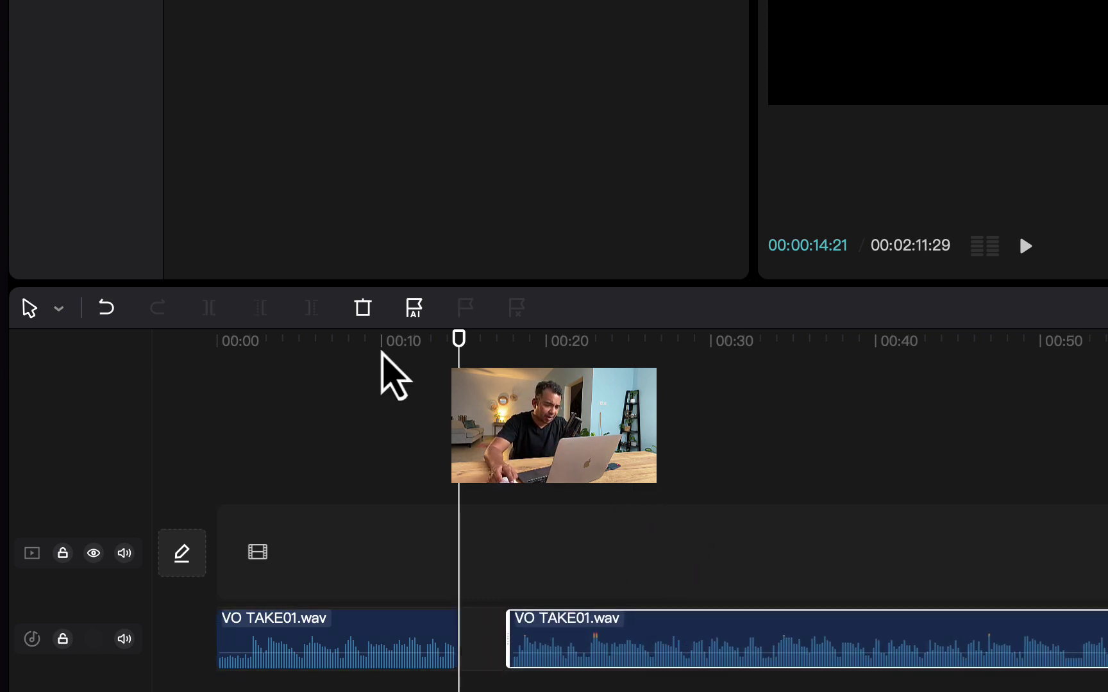
# Listen on from the first gap, split the second voice-over clip at 00:00:33:09, and move the remainder about 1 second later.
pyautogui.click(347, 353)
pyautogui.click(492, 359)
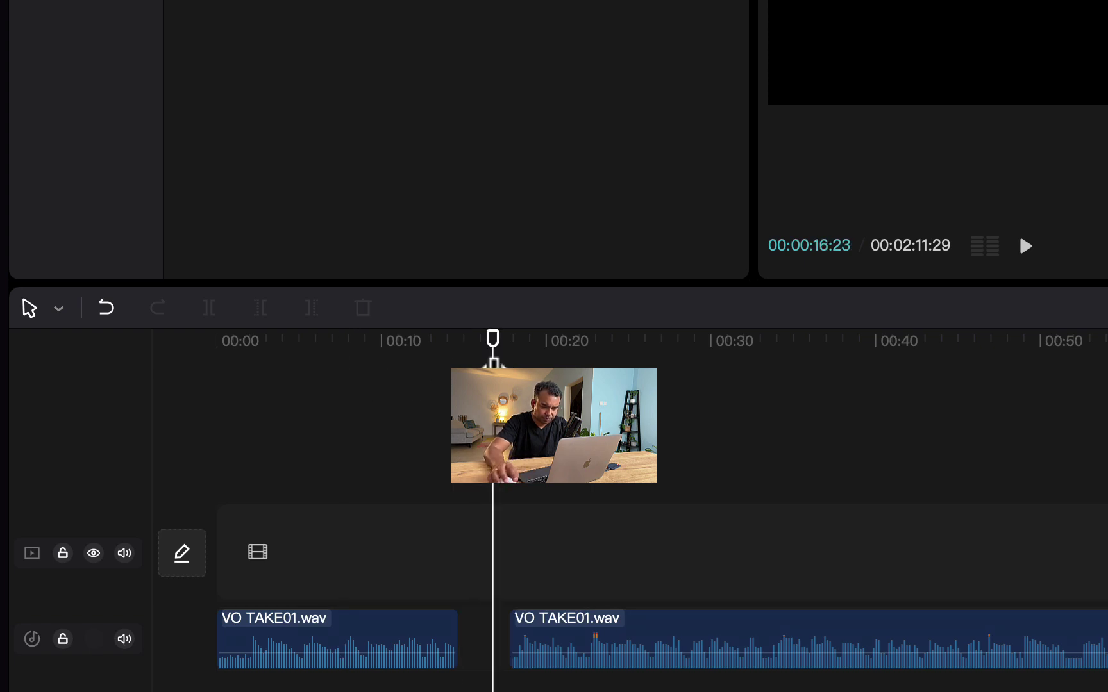
pyautogui.press('space')
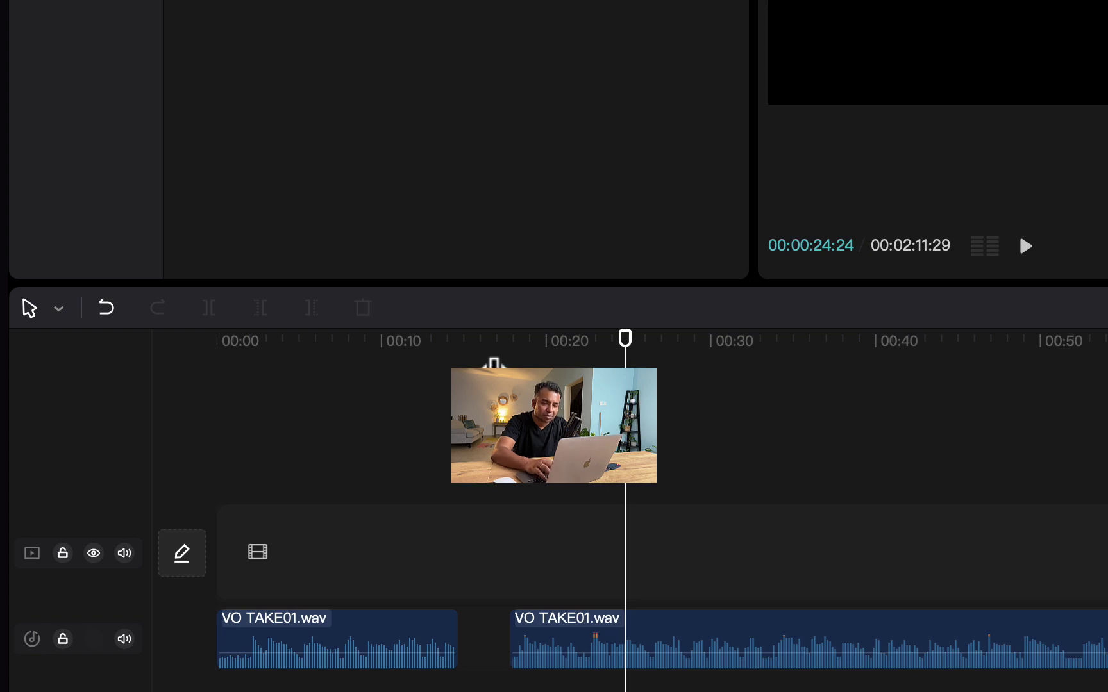
pyautogui.press('space')
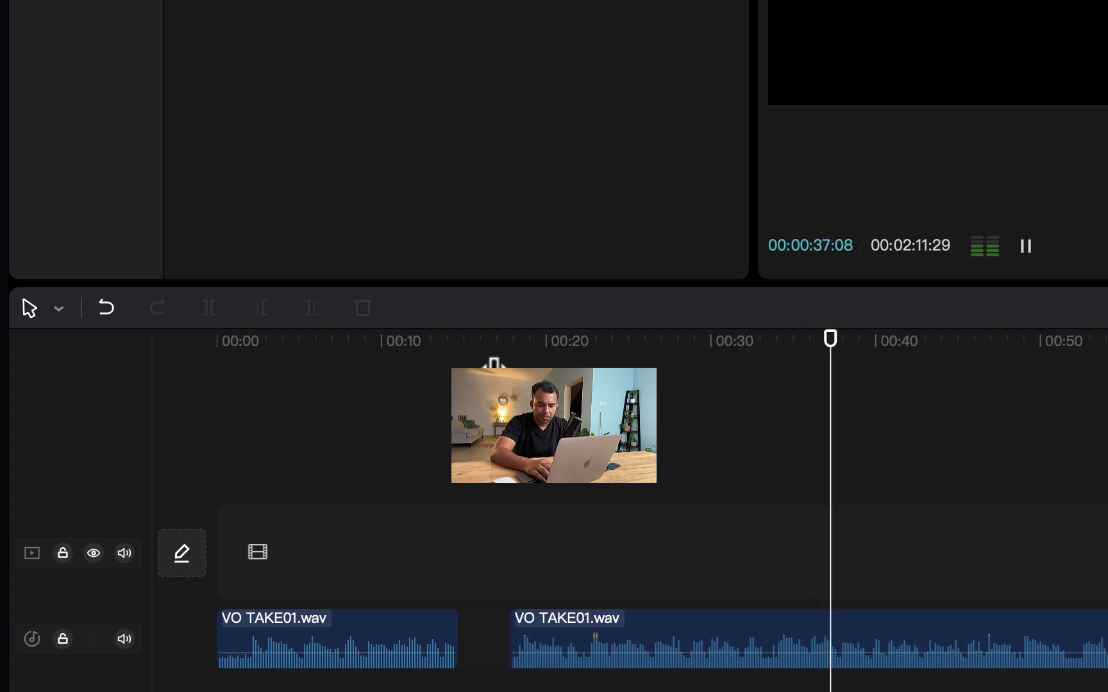
pyautogui.click(1024, 245)
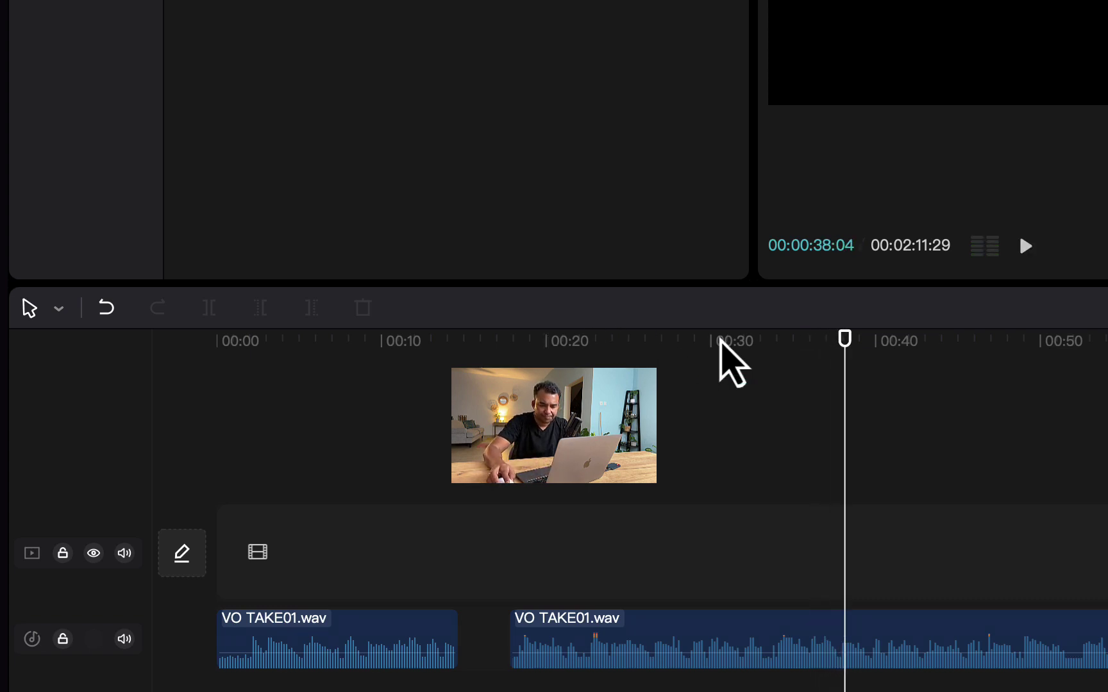
pyautogui.click(734, 373)
pyautogui.press('space')
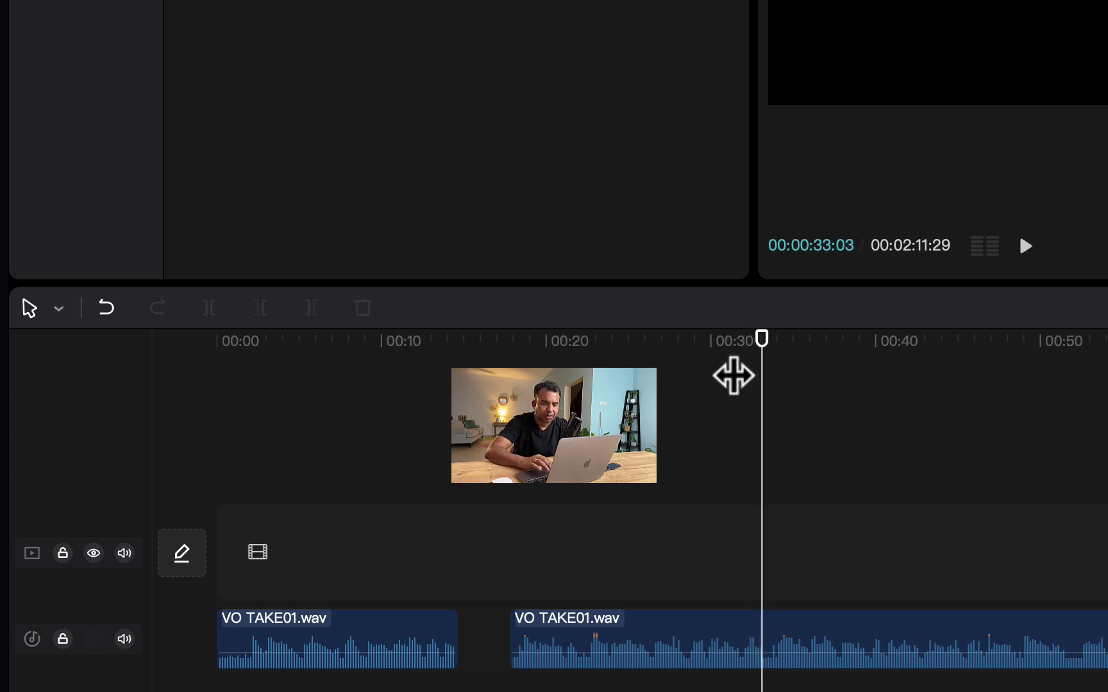
pyautogui.click(713, 363)
pyautogui.press('space')
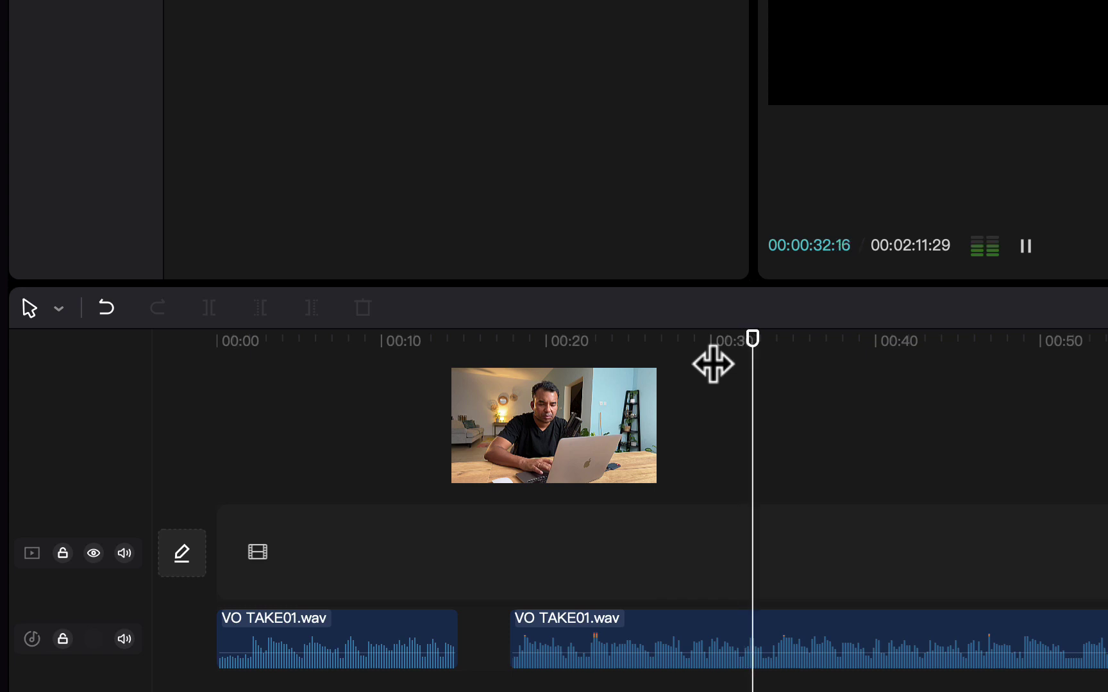
pyautogui.press('space')
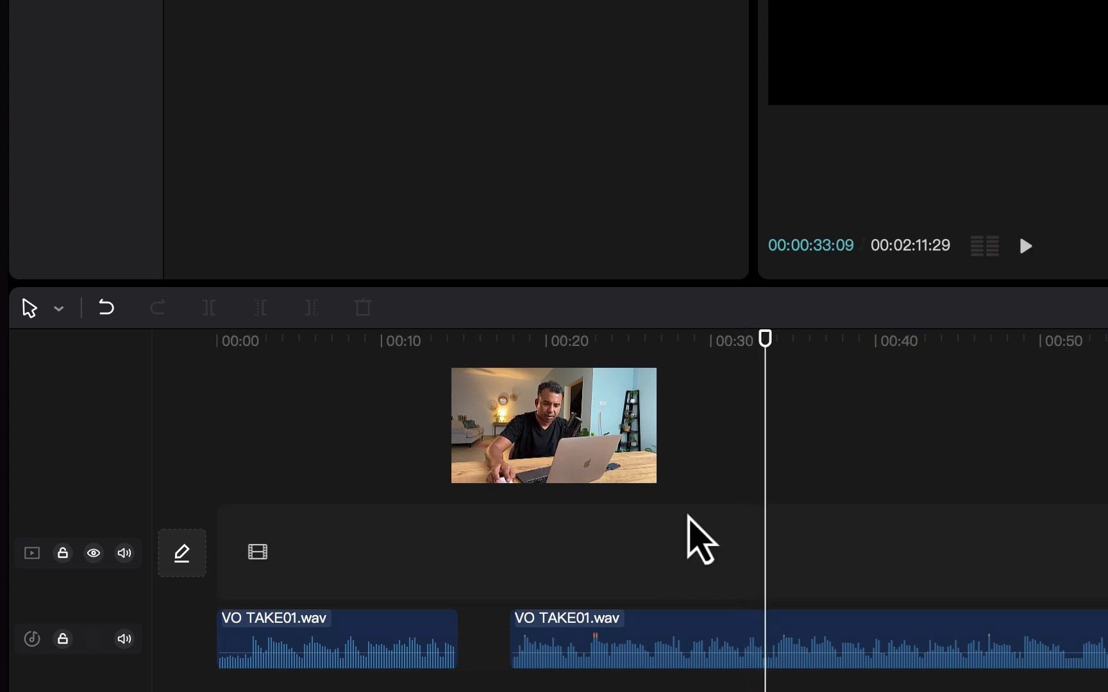
pyautogui.click(830, 665)
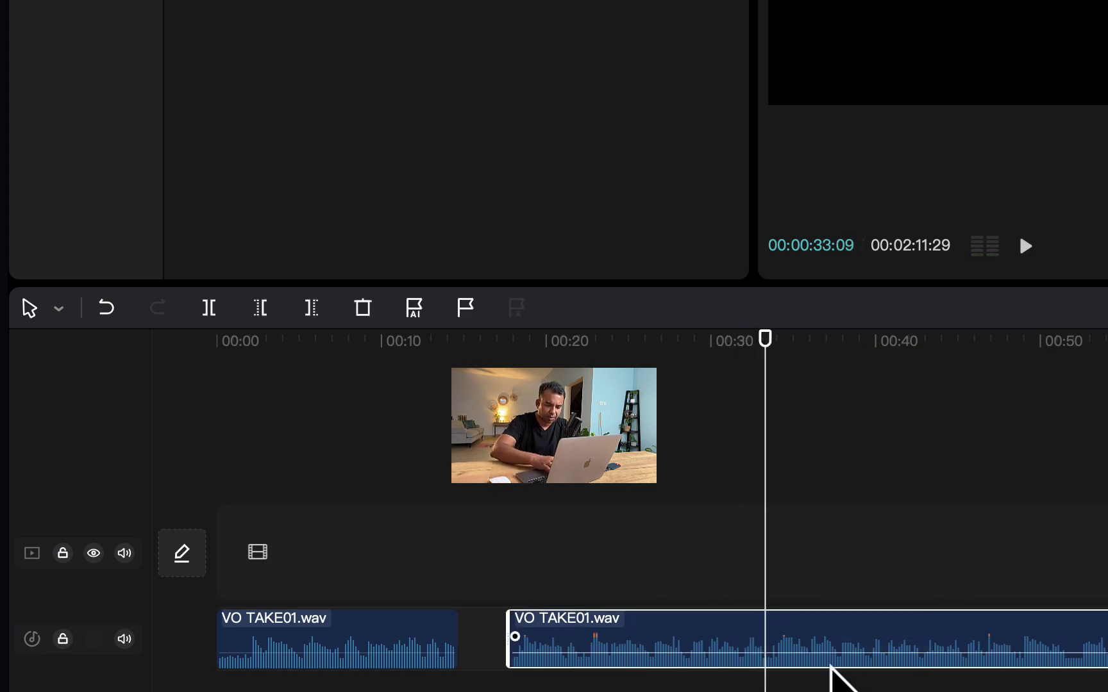
pyautogui.press('super+b')
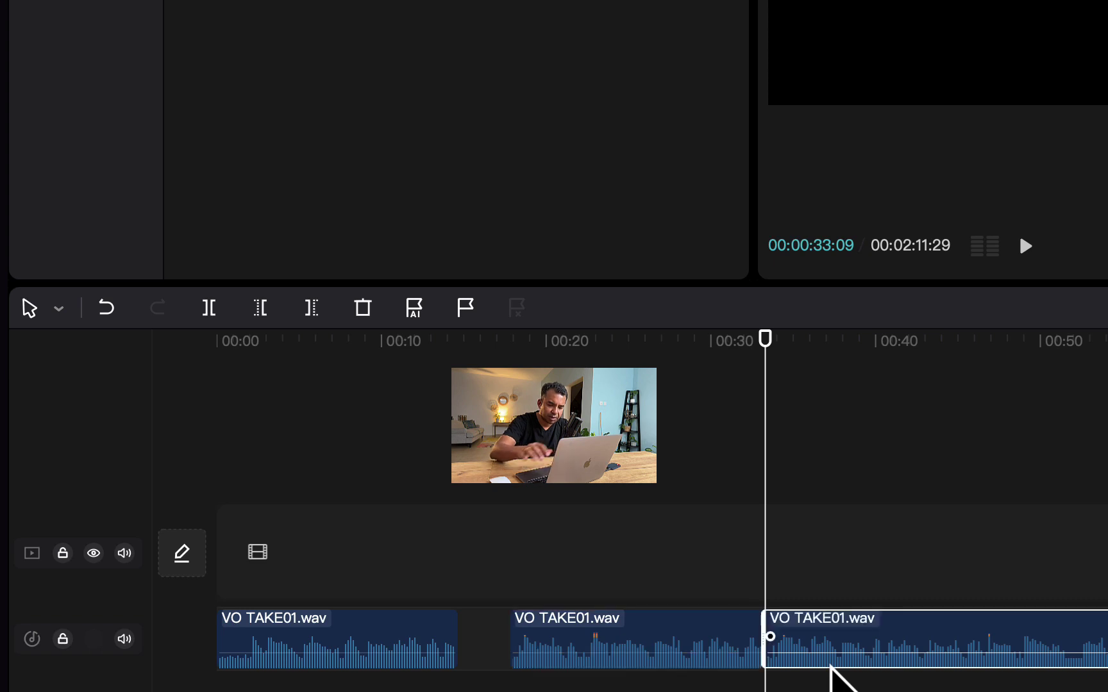
pyautogui.moveTo(836, 647); pyautogui.dragTo(856, 662)
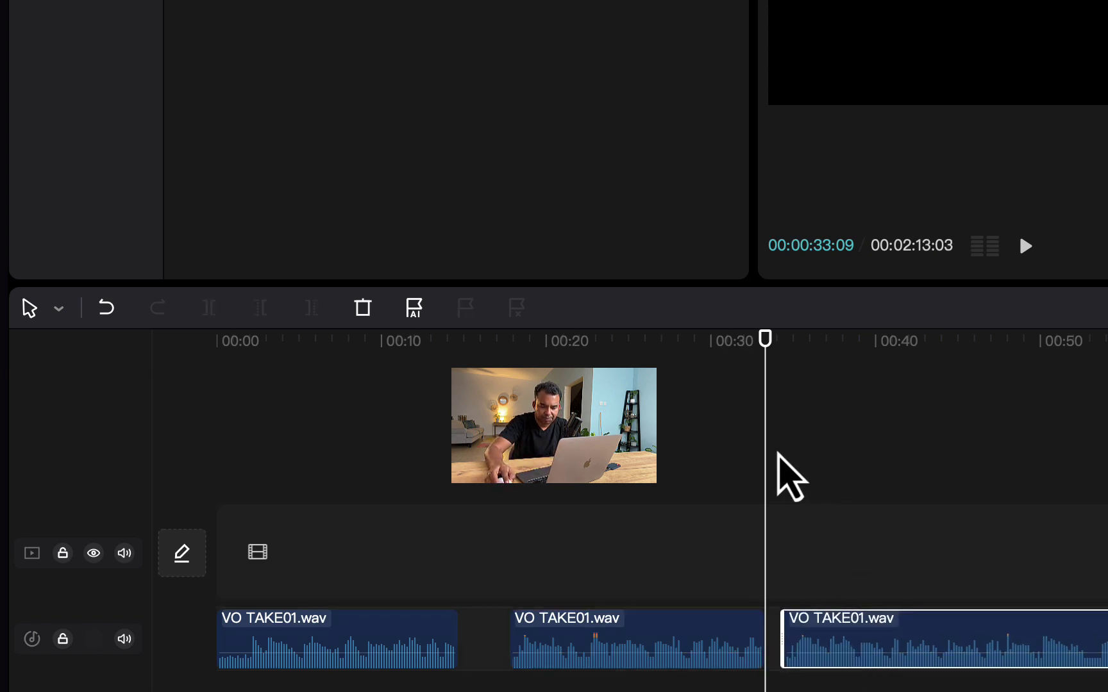
# Listen to the third voice-over clip and split it at 00:00:40:22, at the pause before the unwanted passage.
pyautogui.press('space')
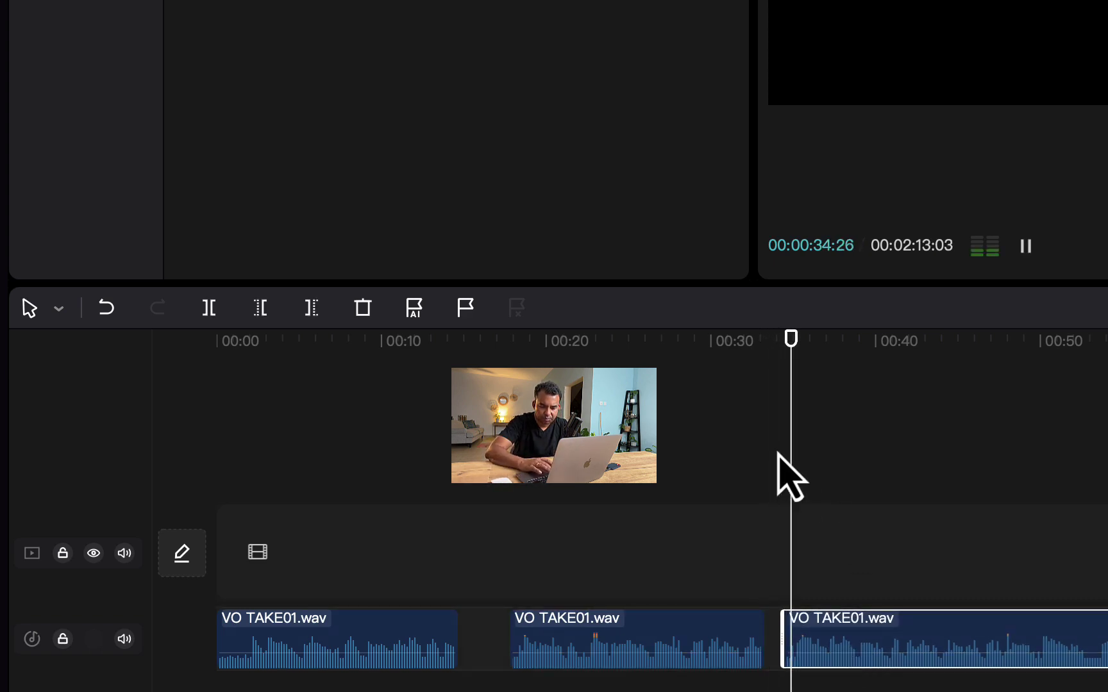
pyautogui.hscroll(10, 897, 470)
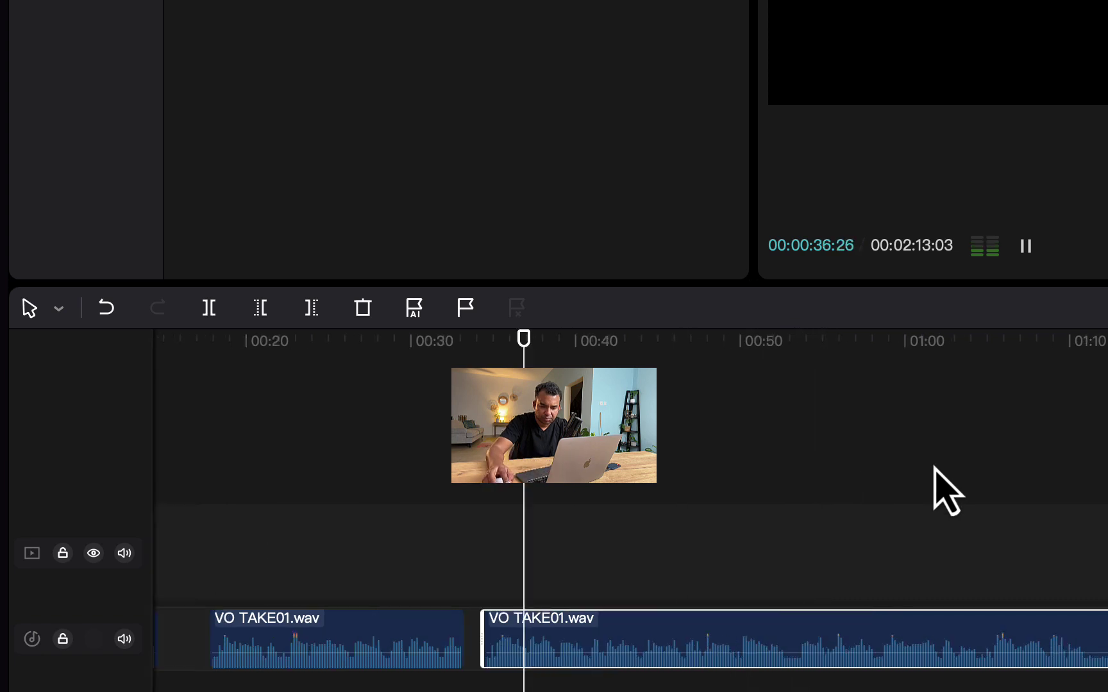
pyautogui.hscroll(-6, 932, 487)
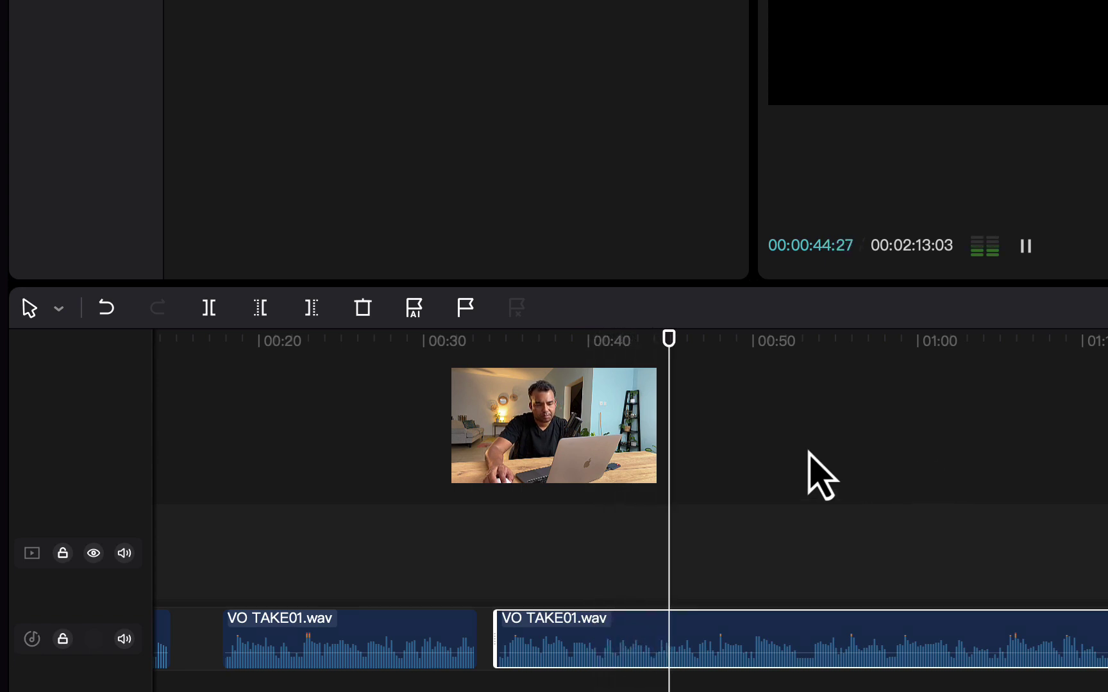
pyautogui.click(578, 339)
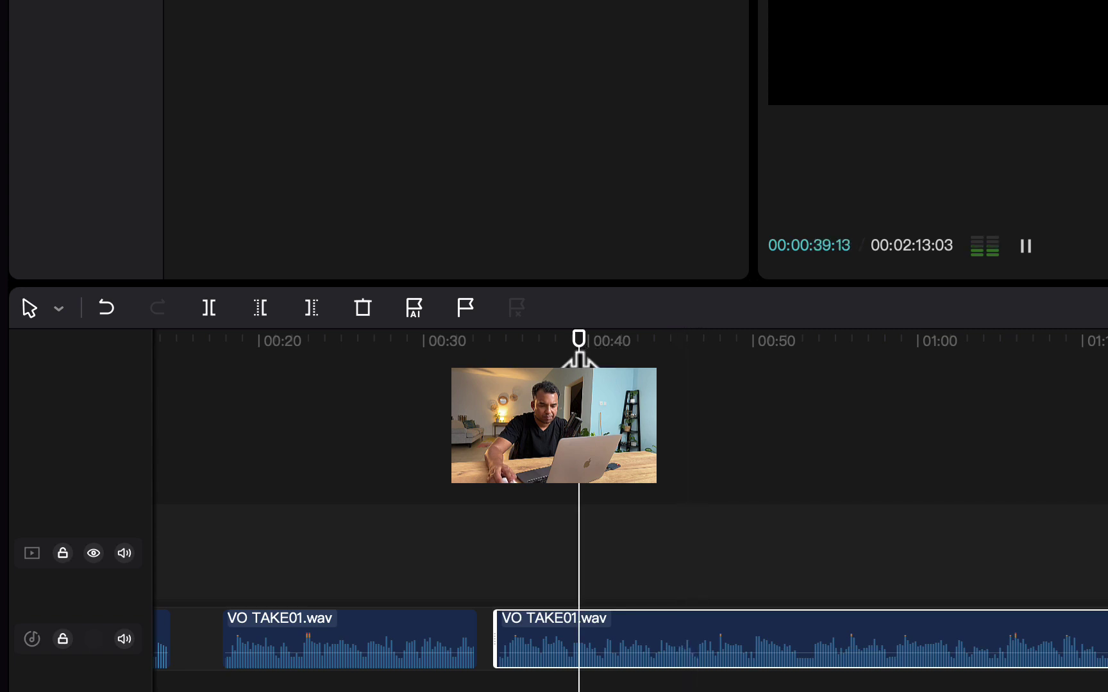
pyautogui.press('space')
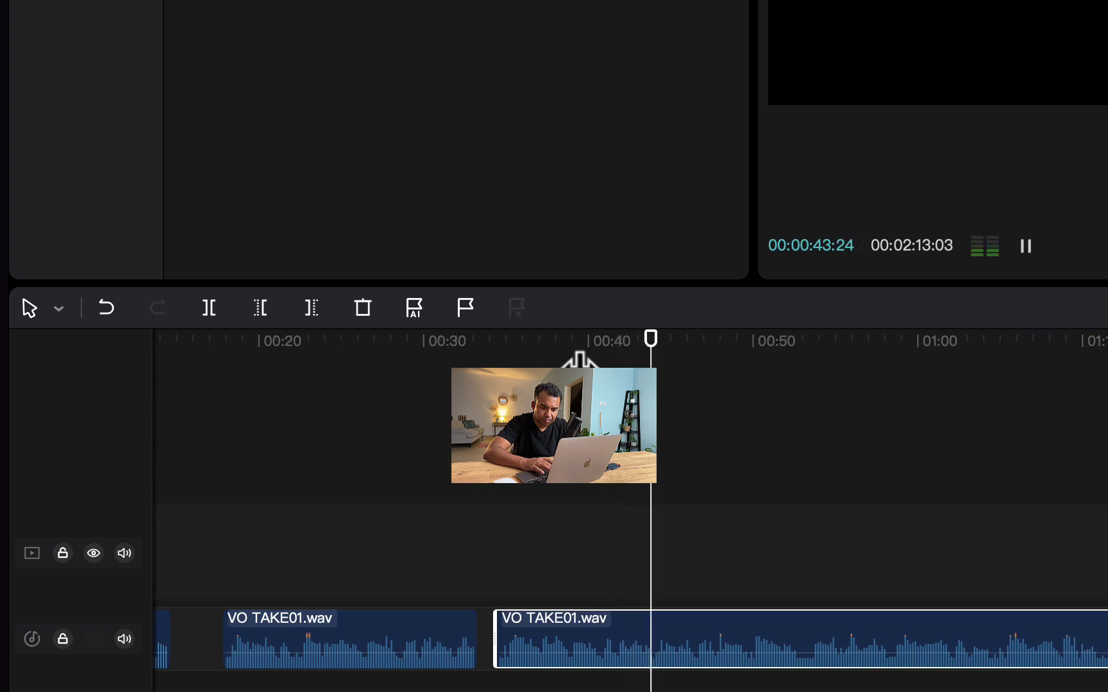
pyautogui.press('space')
pyautogui.moveTo(663, 339); pyautogui.dragTo(599, 359)
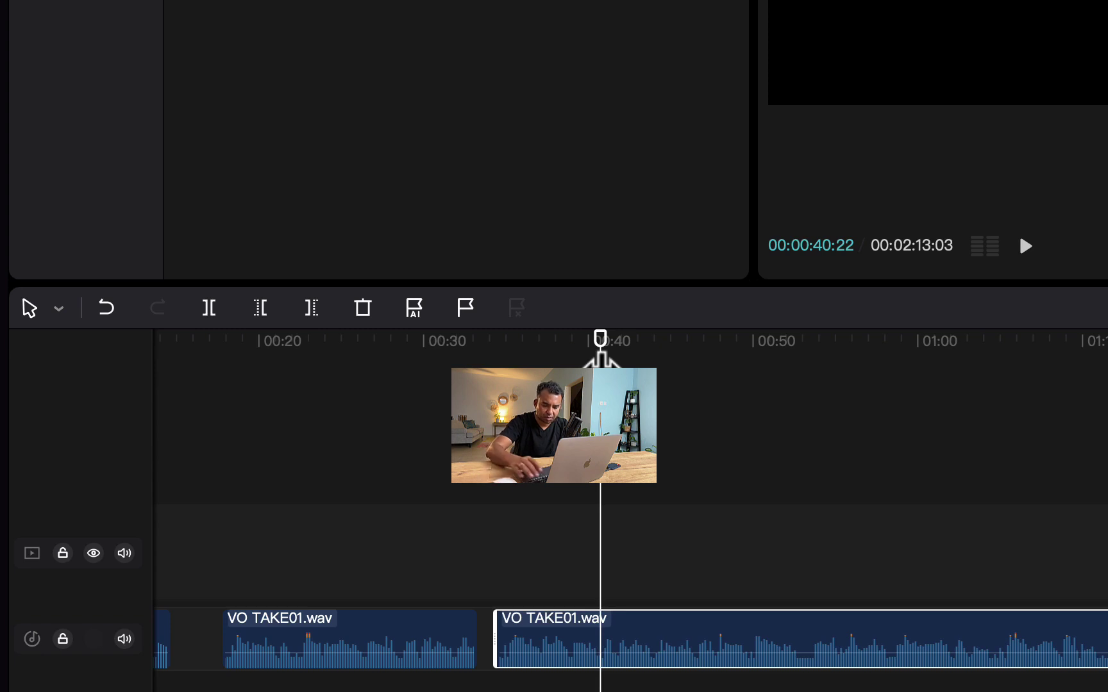
pyautogui.scroll(5, 600, 359)
pyautogui.press('space')
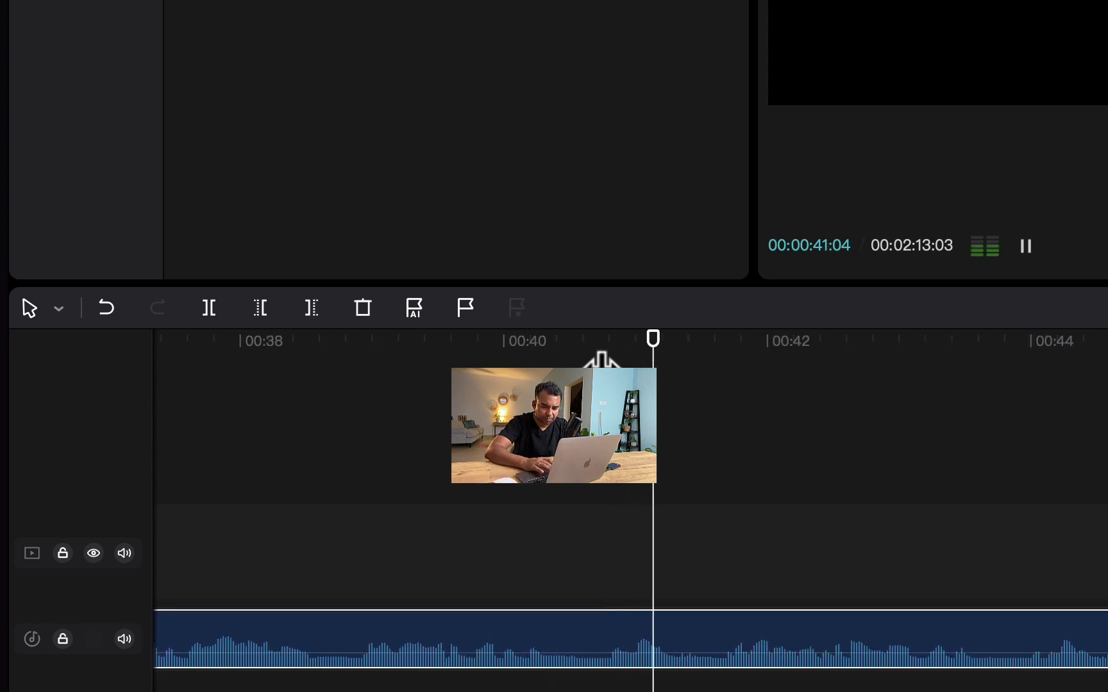
pyautogui.press('space')
pyautogui.click(600, 346)
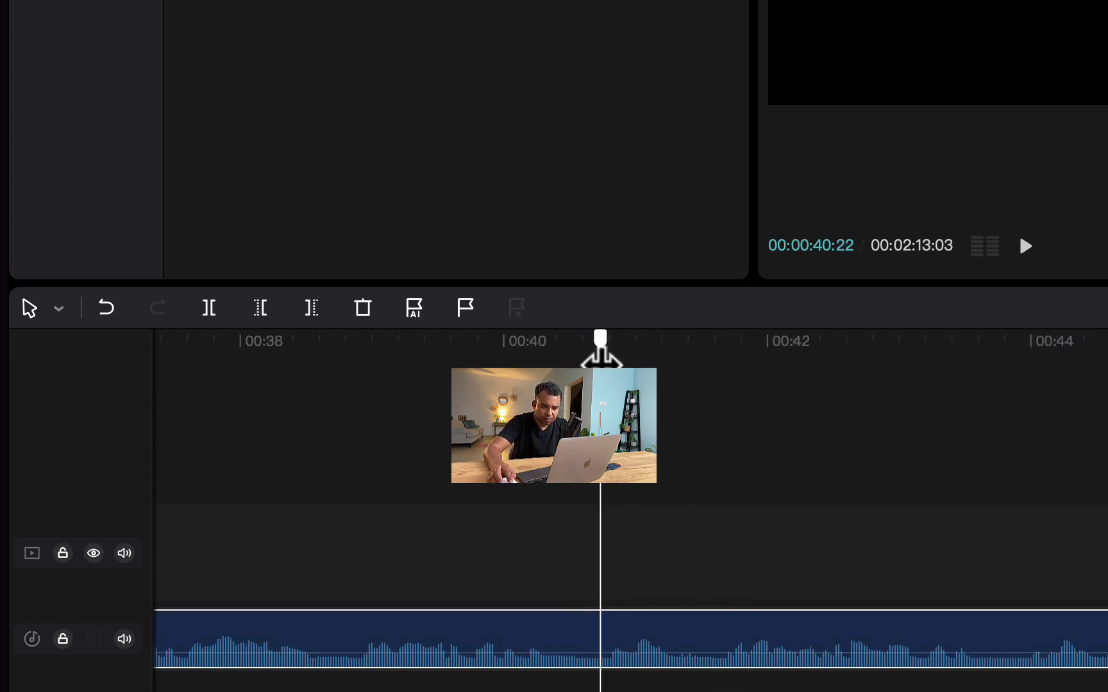
pyautogui.moveTo(687, 534); pyautogui.dragTo(853, 657)
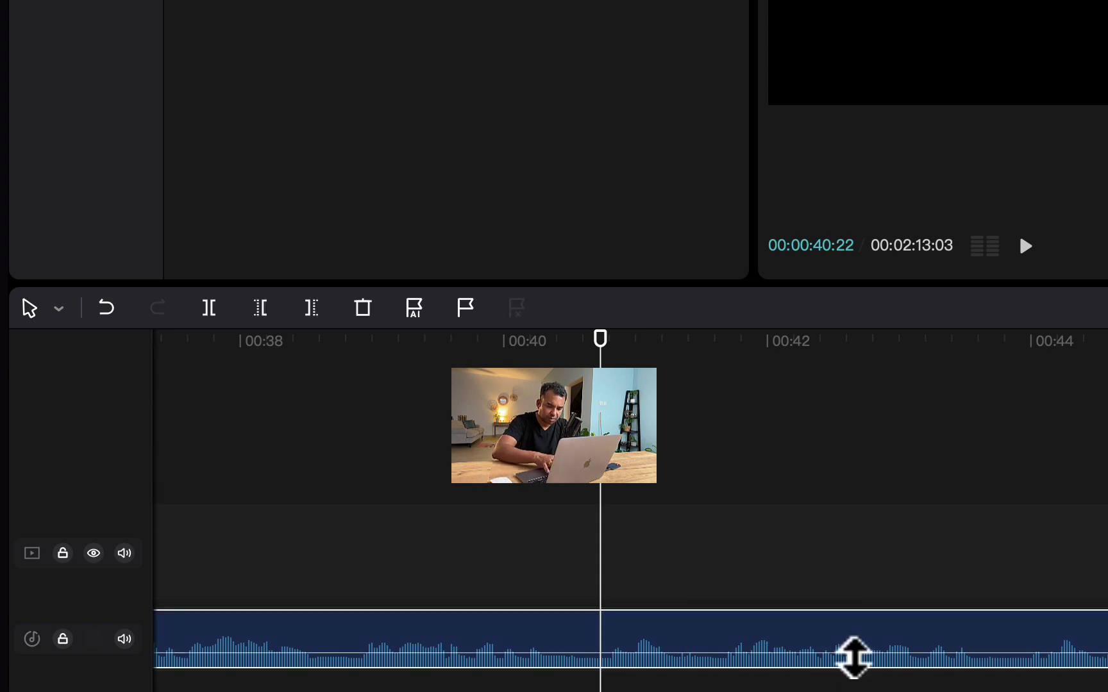
pyautogui.hotkey('ctrl', 'b')
# Split again at 00:00:43:27, delete the short section between the two cuts, and move the remaining clip earlier to narrow the gap.
pyautogui.press('space')
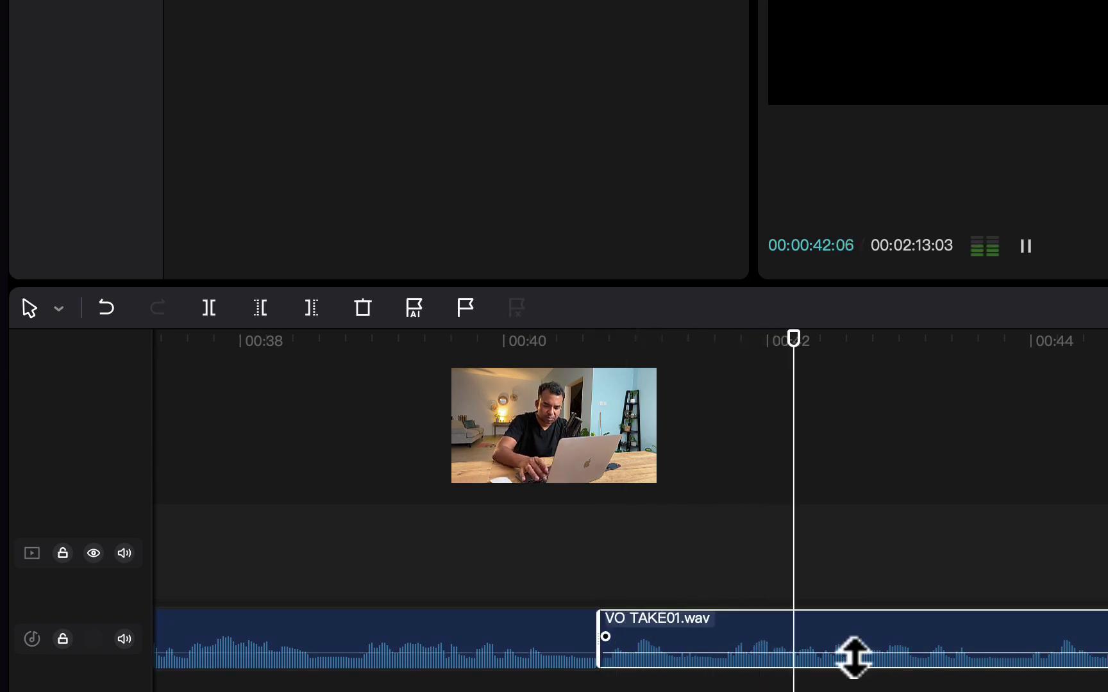
pyautogui.scroll(-3, 853, 657)
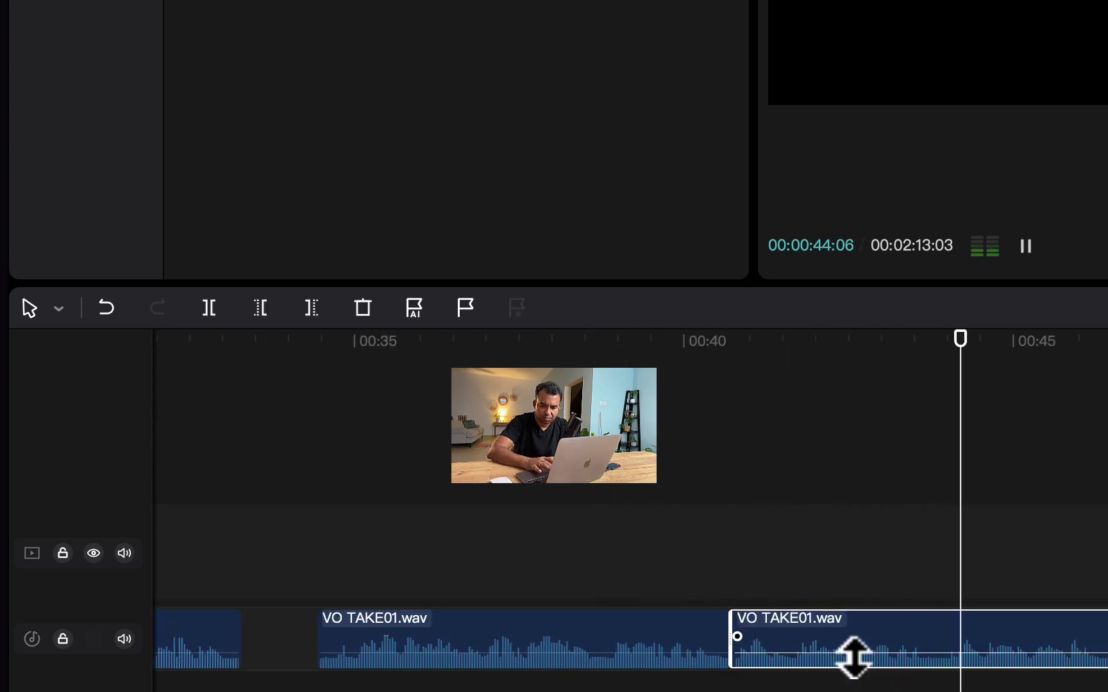
pyautogui.press('space')
pyautogui.click(958, 374)
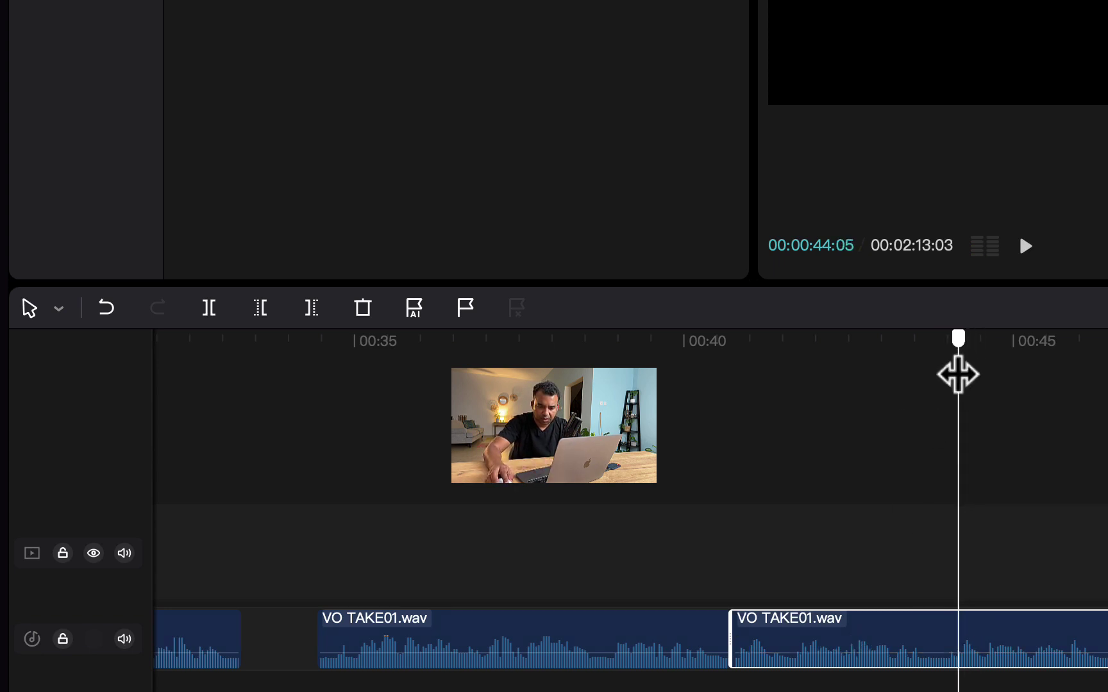
pyautogui.moveTo(958, 374); pyautogui.dragTo(939, 373)
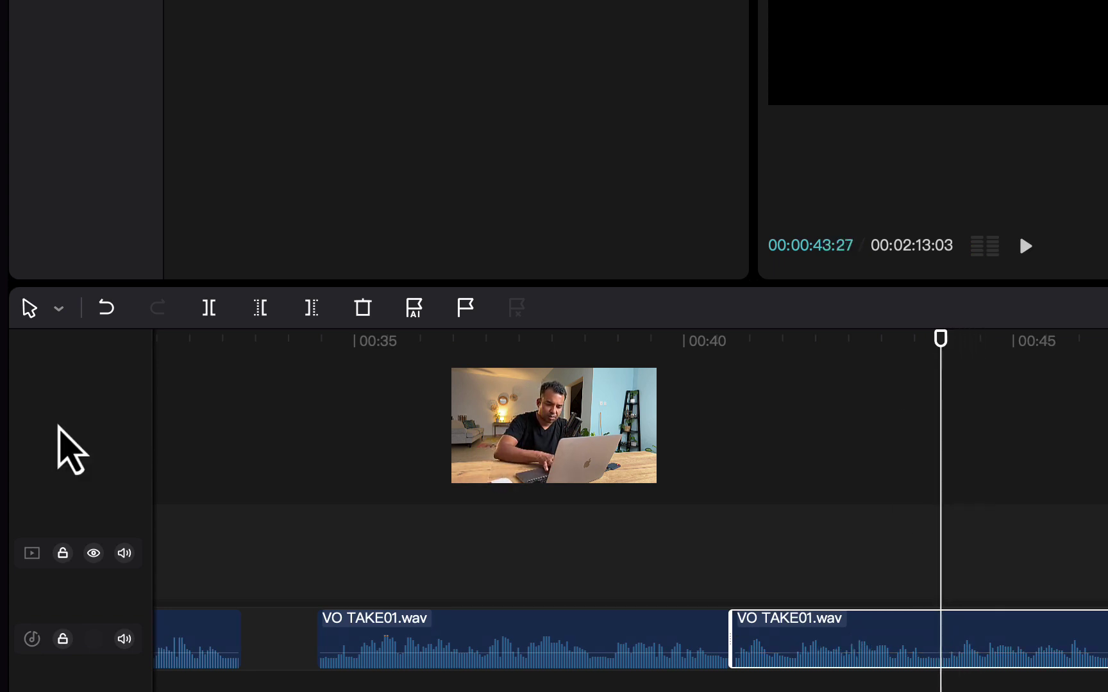
pyautogui.press('super+b')
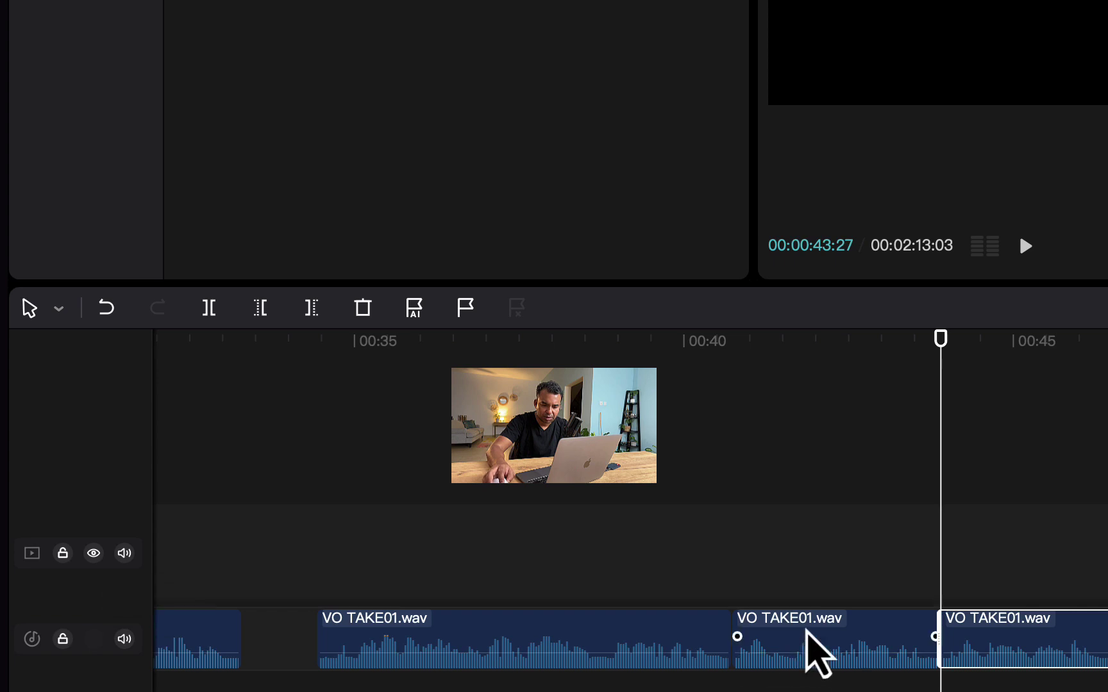
pyautogui.click(806, 631)
pyautogui.press('Delete')
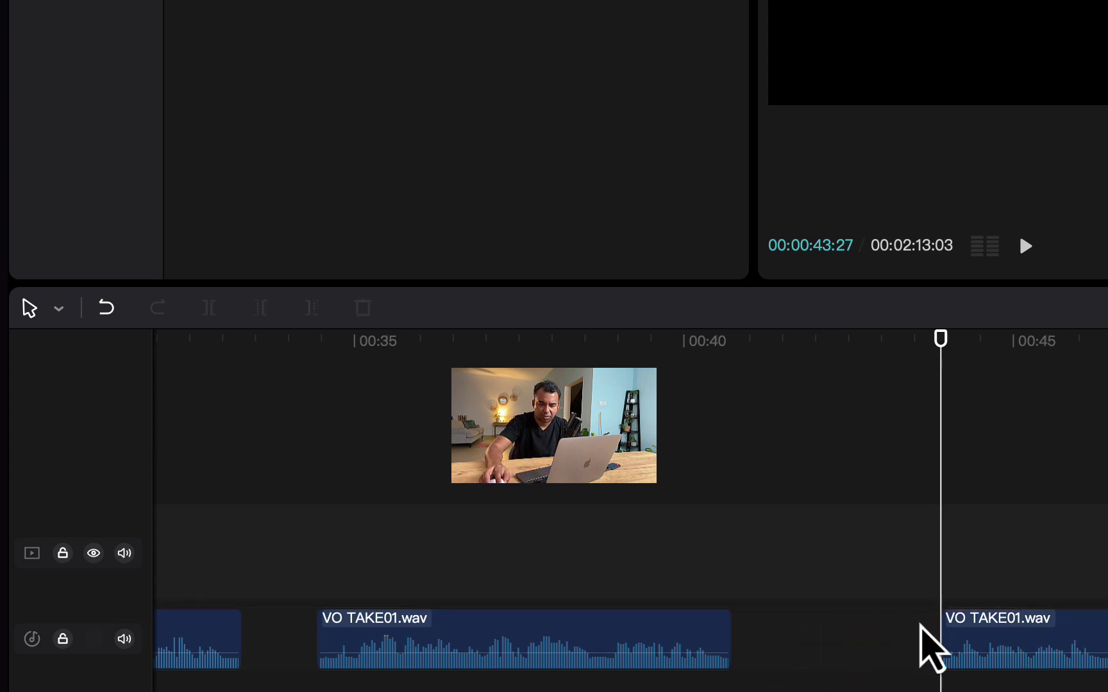
pyautogui.moveTo(1033, 632); pyautogui.dragTo(888, 636)
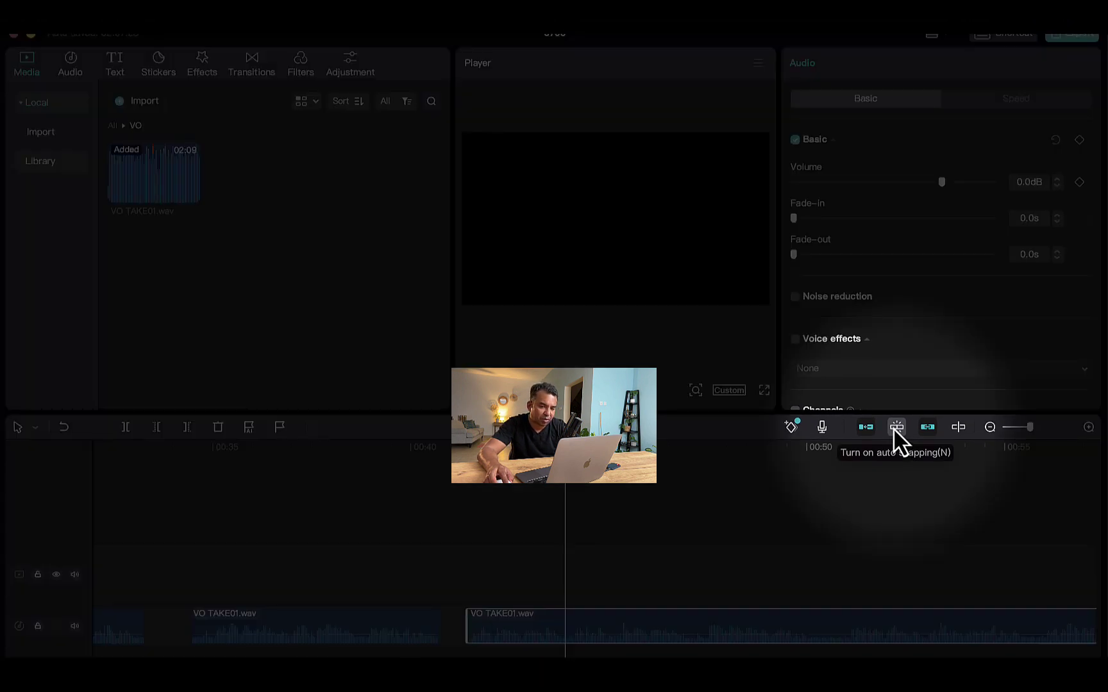
# Turn on auto snapping, move the last voice-over clip earlier toward the preceding one, and play from before the join.
pyautogui.click(896, 427)
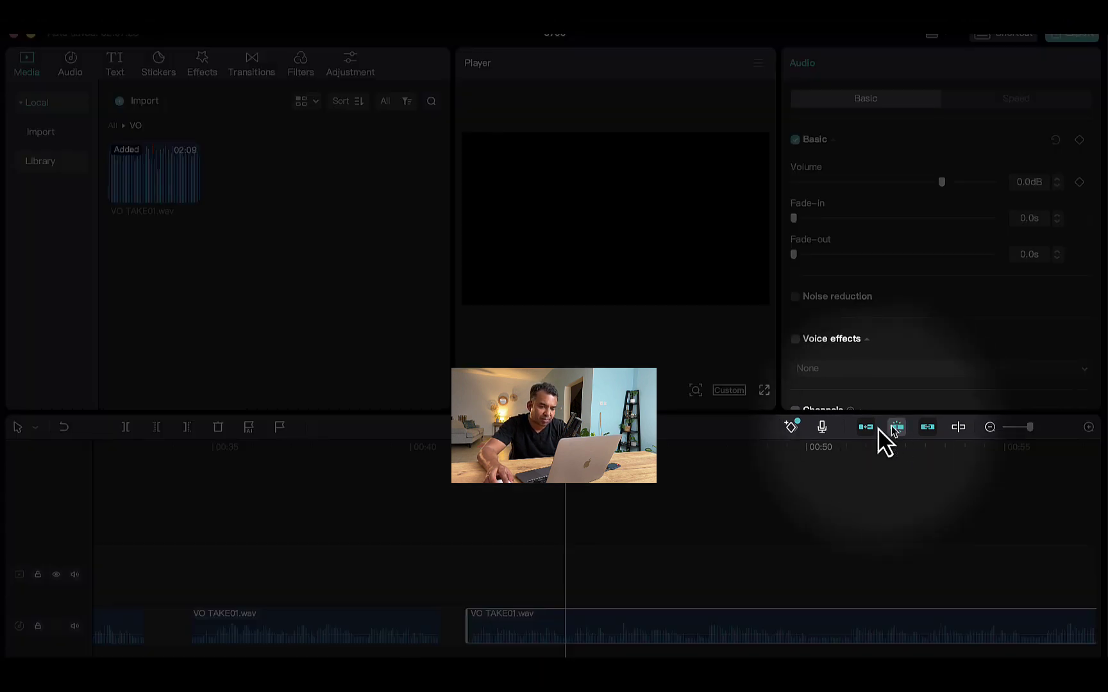
pyautogui.moveTo(587, 620); pyautogui.dragTo(548, 596)
pyautogui.click(427, 469)
pyautogui.press('space')
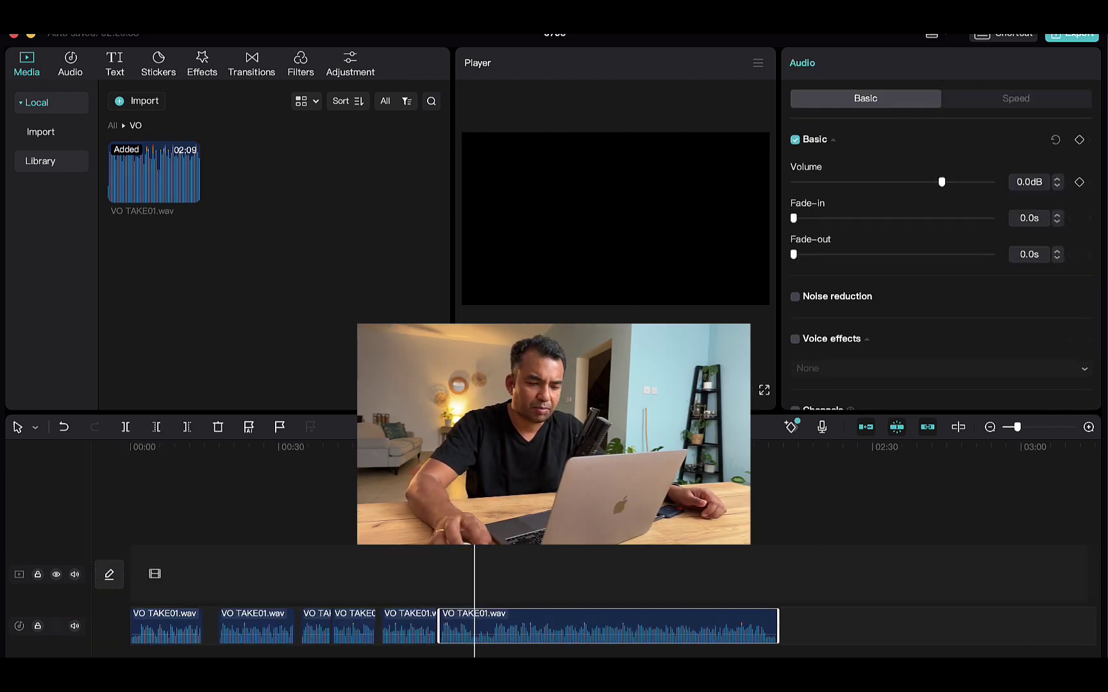
# Replay the voice-over from the start, and preview the opening scene video in the "clips from YouTube" folder.
pyautogui.moveTo(238, 476); pyautogui.dragTo(134, 465)
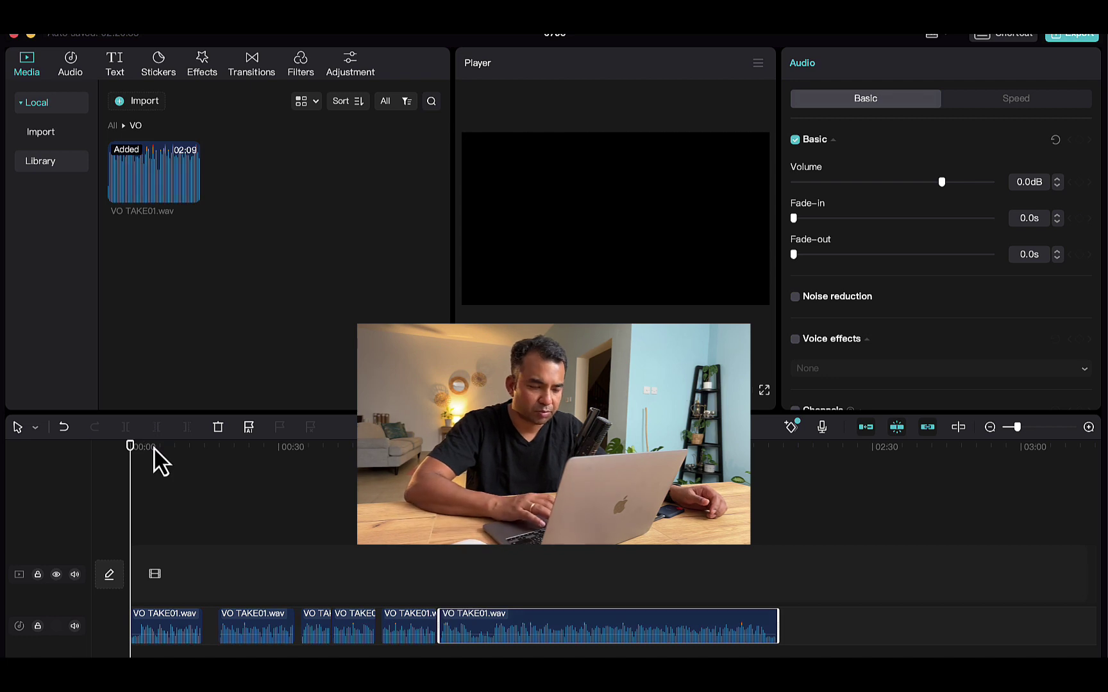
pyautogui.press('space')
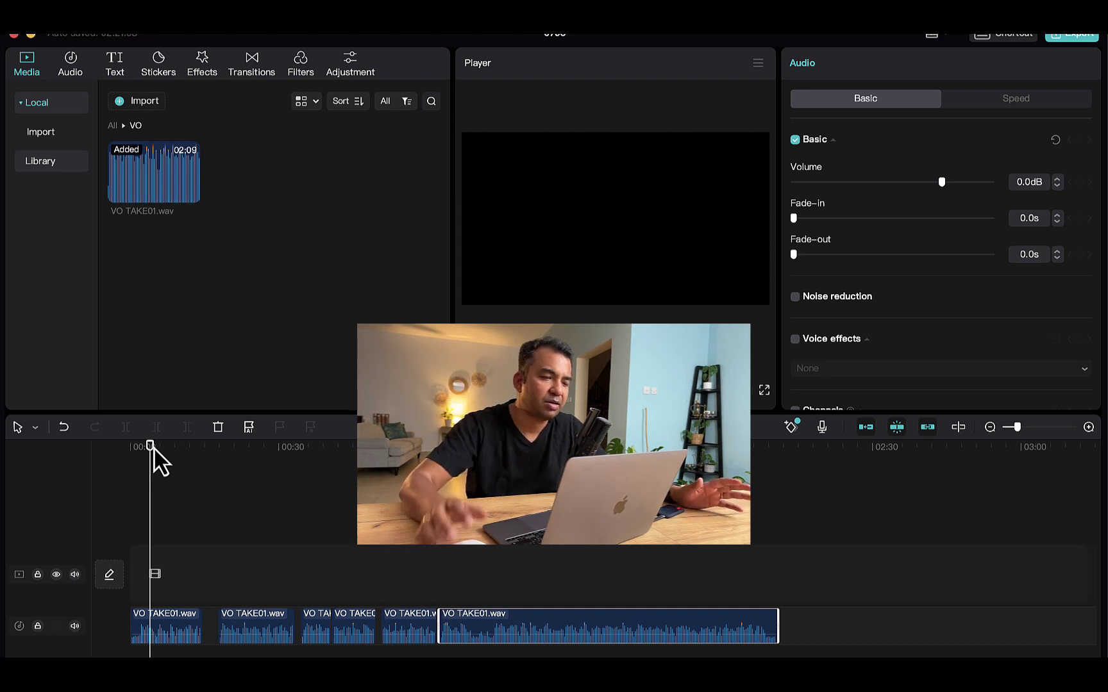
pyautogui.click(112, 127)
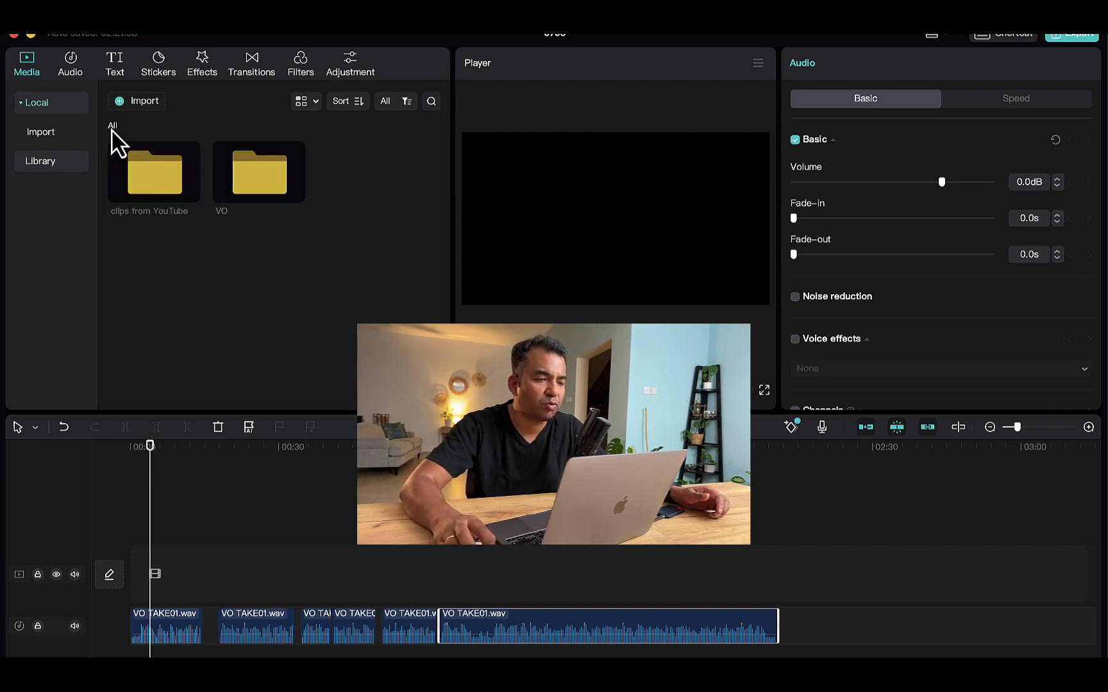
pyautogui.doubleClick(148, 182)
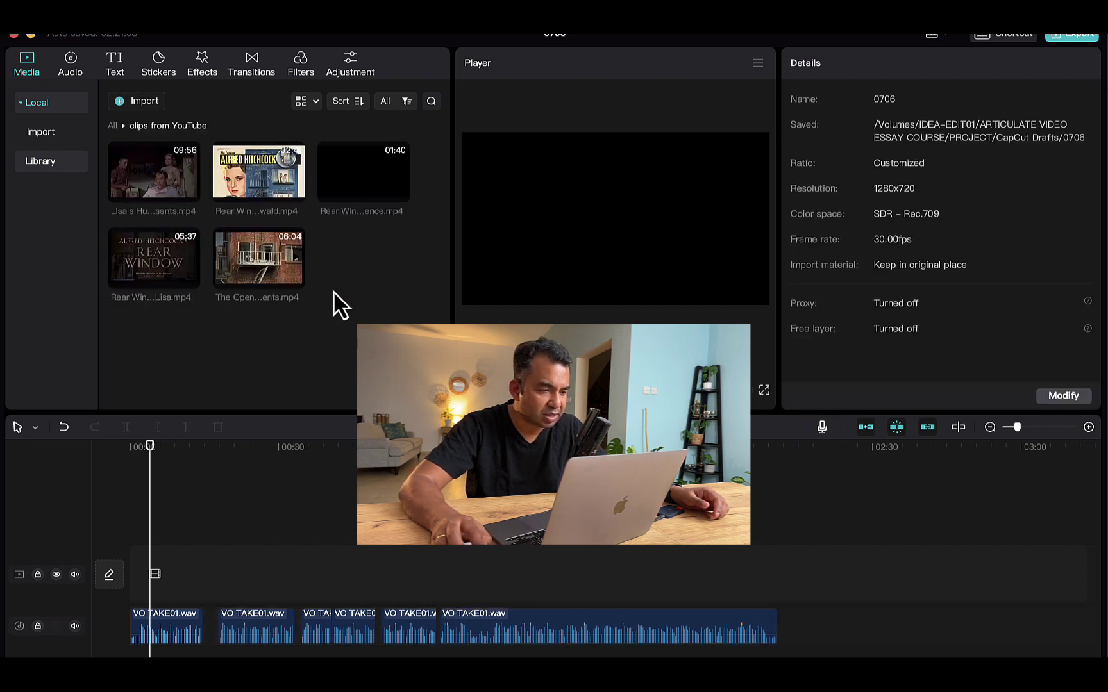
pyautogui.click(262, 281)
pyautogui.press('space')
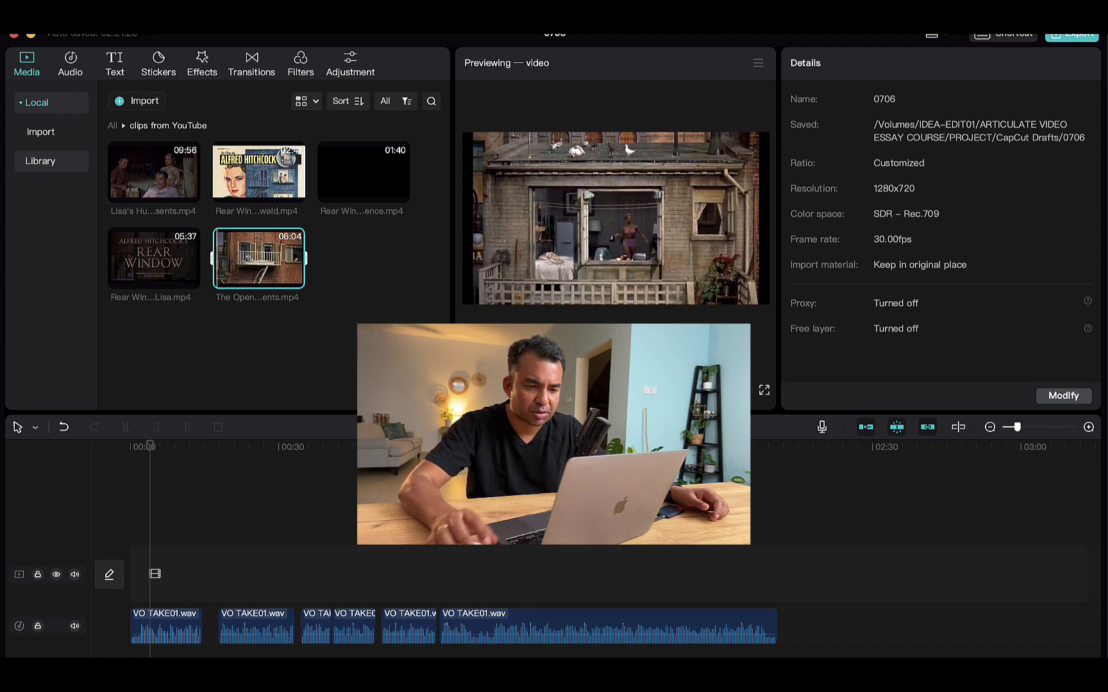
# Move all voice-over clips about 27 seconds later and place the opening scene video at the start of the main video track.
pyautogui.moveTo(589, 582); pyautogui.dragTo(303, 622)
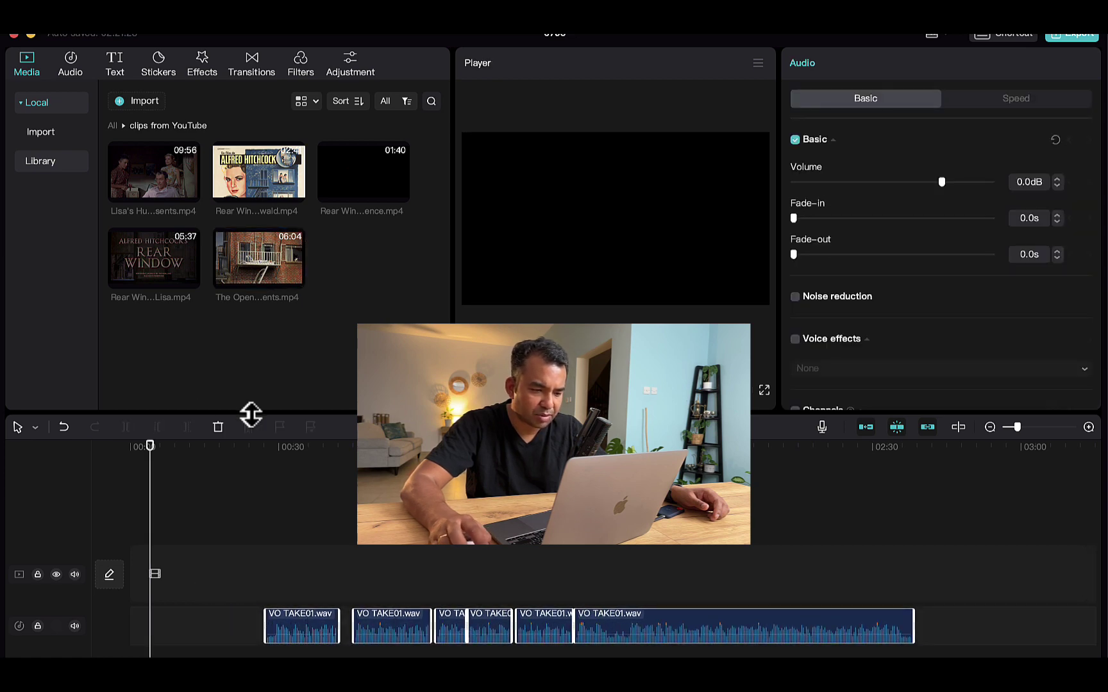
pyautogui.click(255, 272)
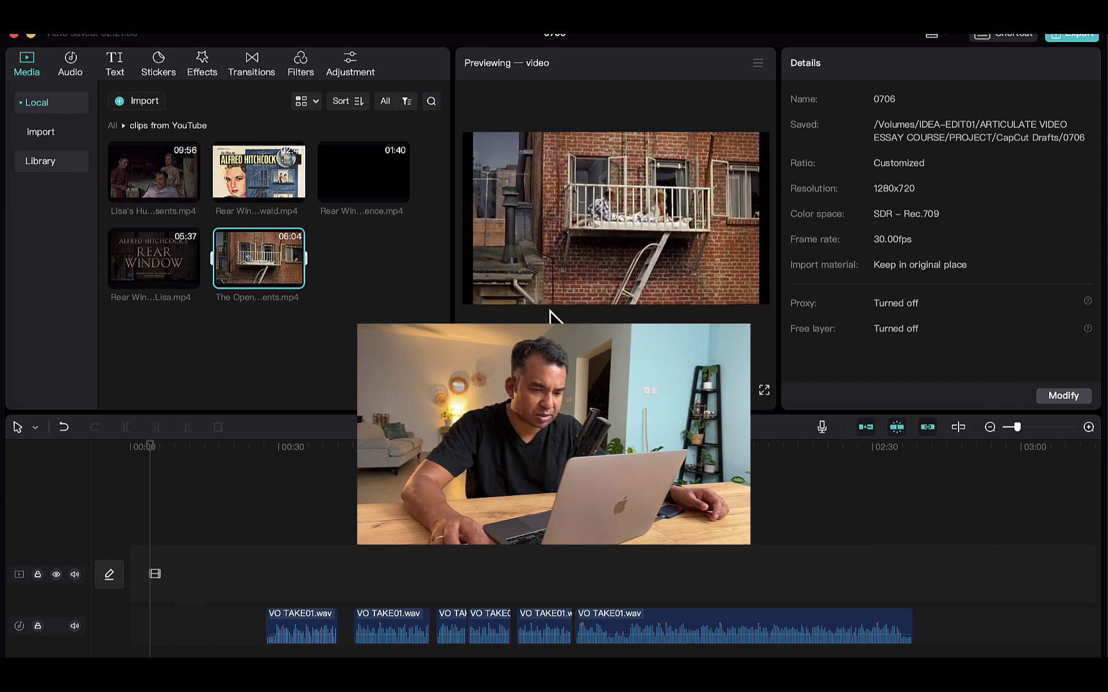
pyautogui.click(273, 488)
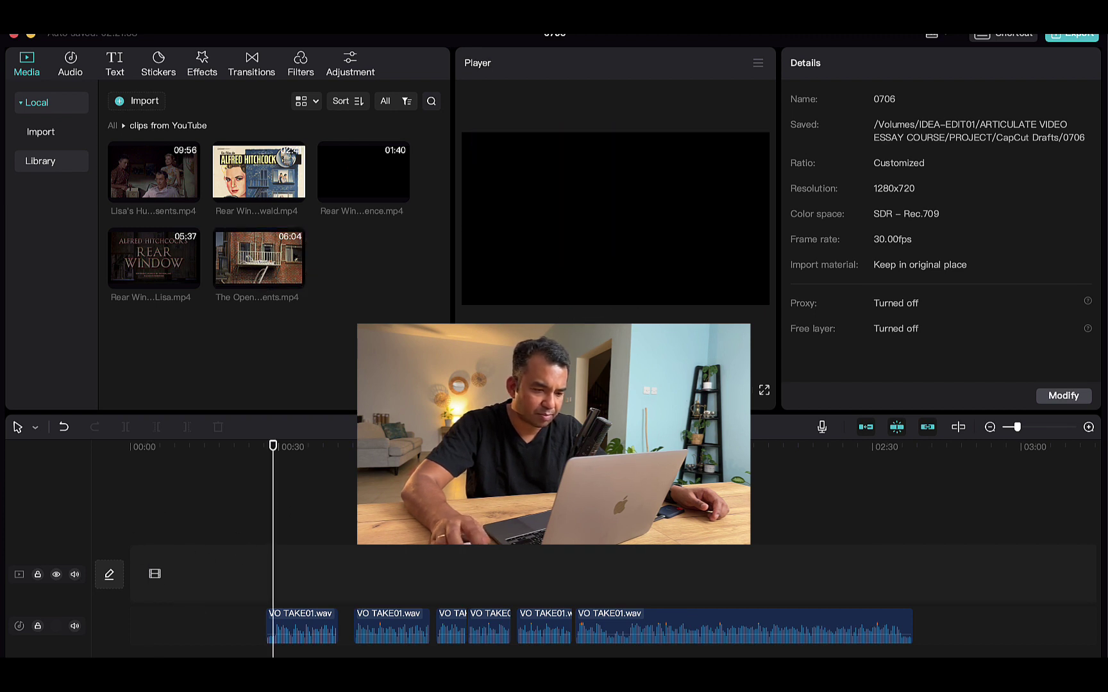
pyautogui.moveTo(278, 274); pyautogui.dragTo(197, 572)
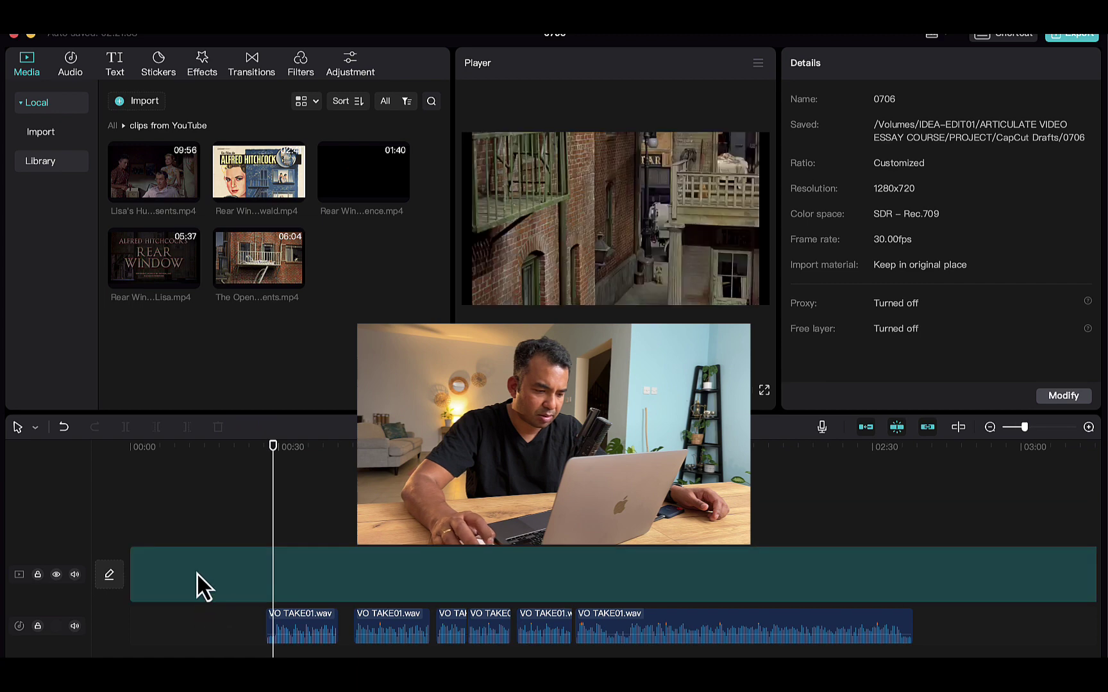
# Play the opening scene and move the first voice-over clip earlier to begin at about 00:00:20.
pyautogui.click(125, 468)
pyautogui.press('space')
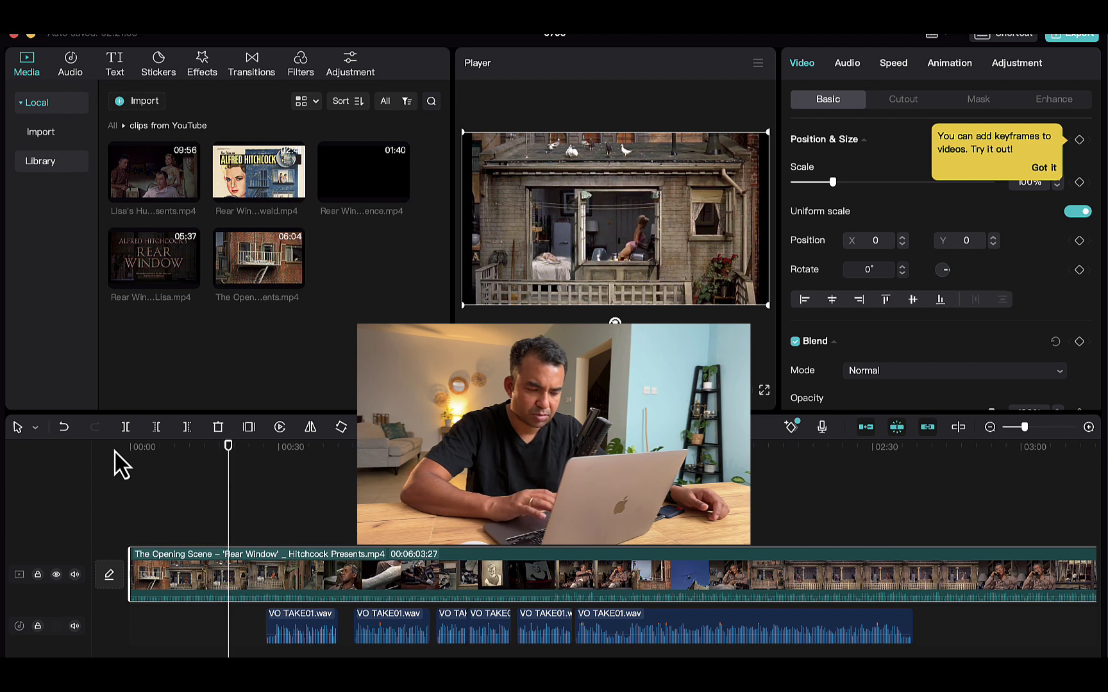
pyautogui.moveTo(314, 625); pyautogui.dragTo(267, 623)
pyautogui.click(212, 463)
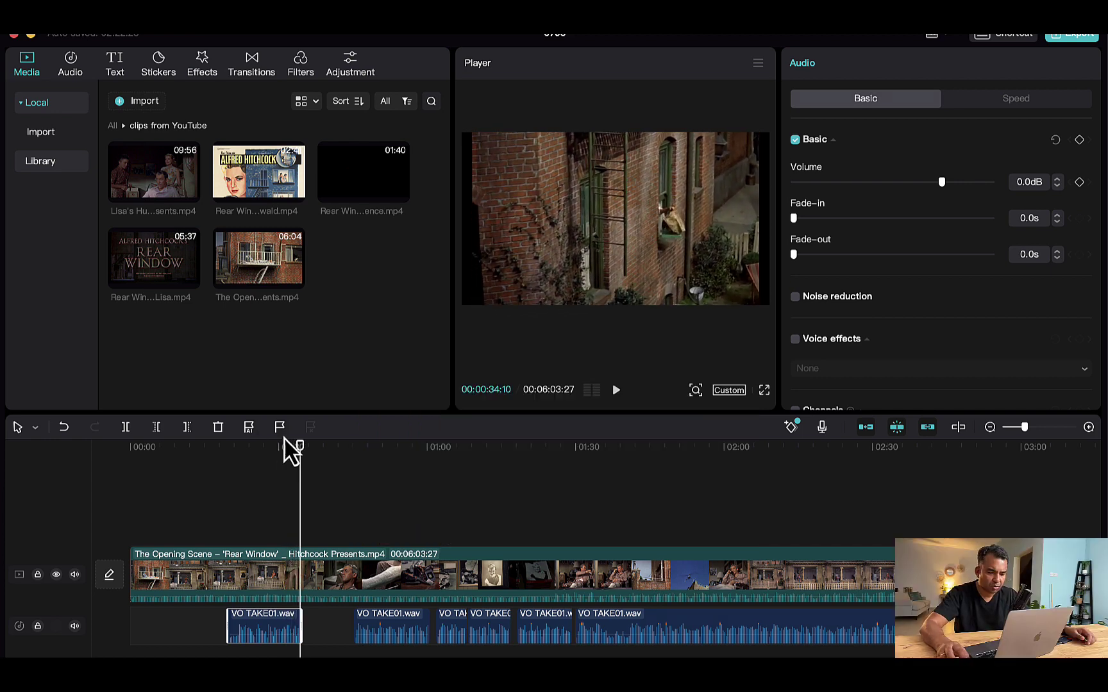
# Add a volume keyframe to the opening scene video at 00:00:18:25, just before the first voice-over clip.
pyautogui.moveTo(302, 463); pyautogui.dragTo(250, 466)
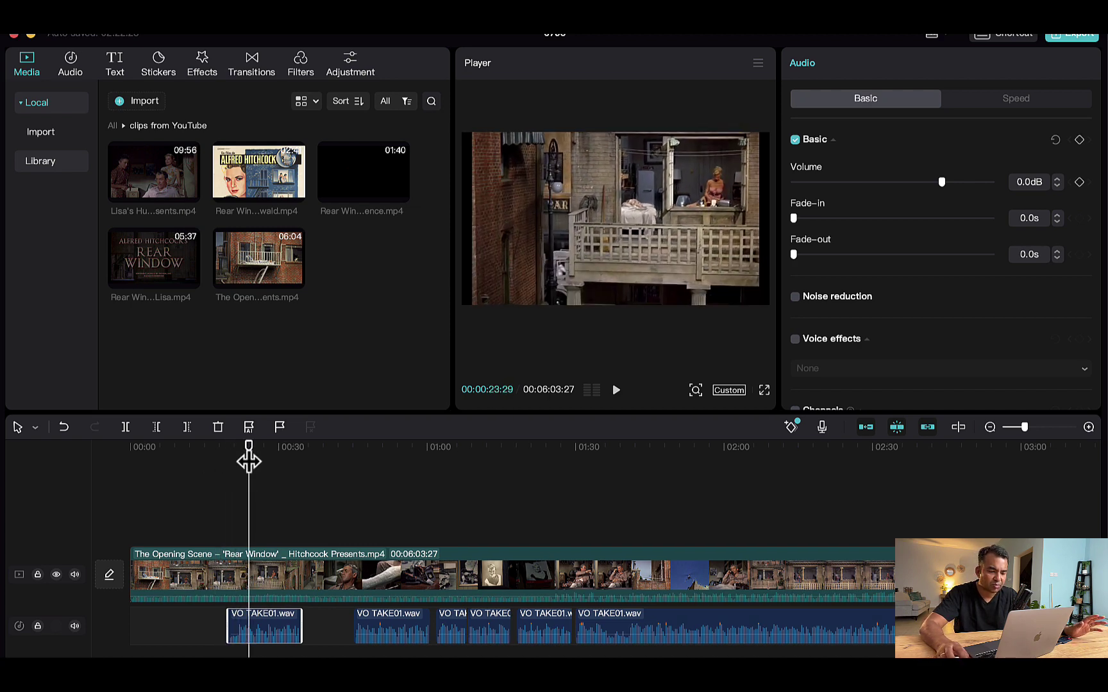
pyautogui.moveTo(249, 462); pyautogui.dragTo(224, 461)
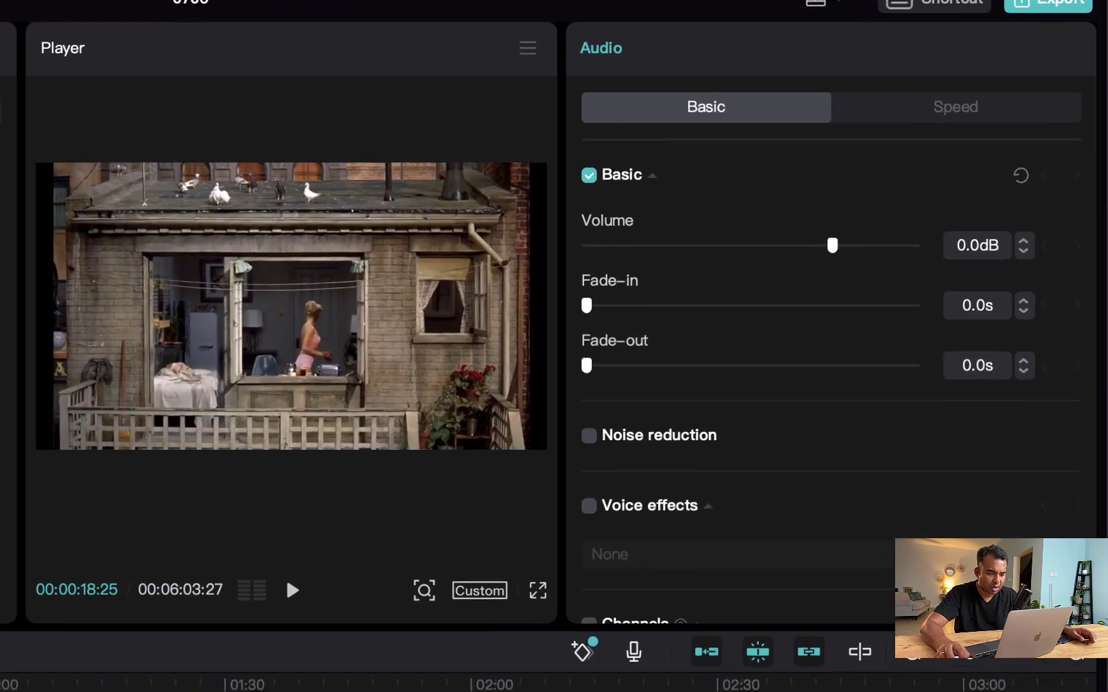
pyautogui.click(508, 283)
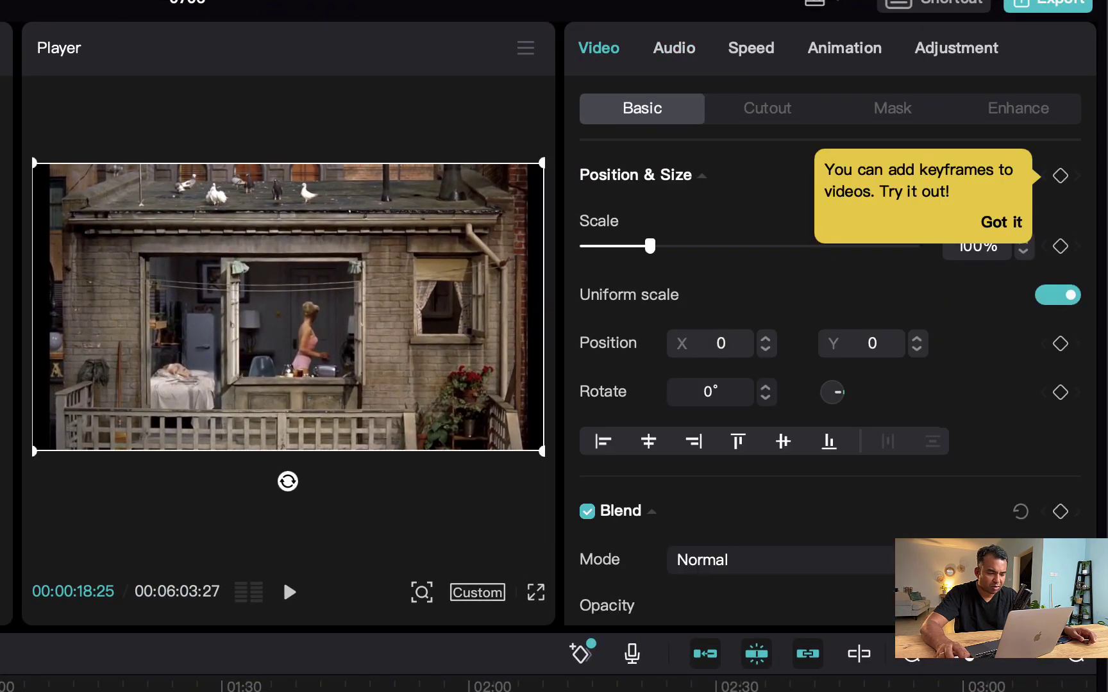
pyautogui.click(672, 51)
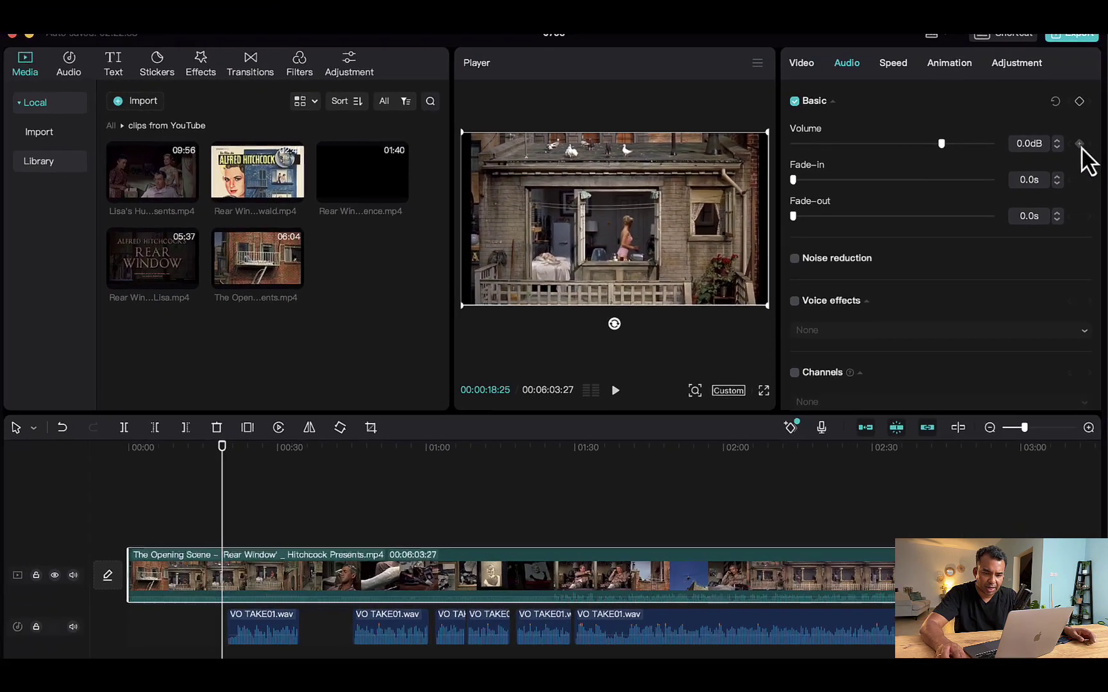
pyautogui.click(1060, 182)
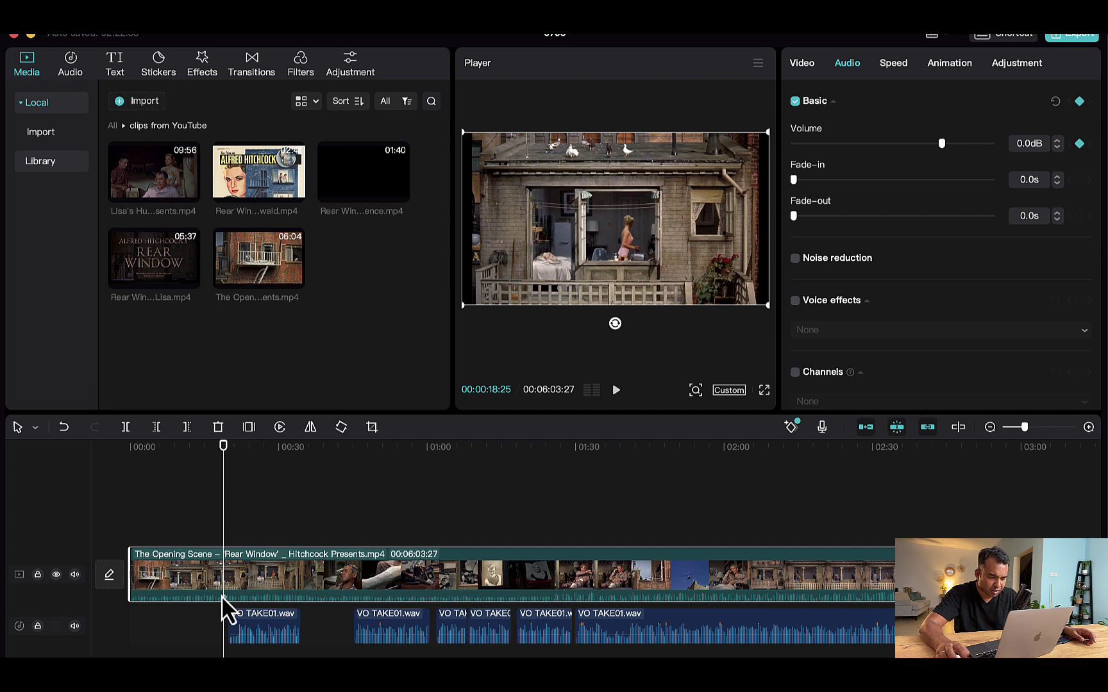
# Add a second volume keyframe to the opening scene video at 00:00:21:02 and lower its level to -10.0 dB.
pyautogui.moveTo(226, 459); pyautogui.dragTo(235, 443)
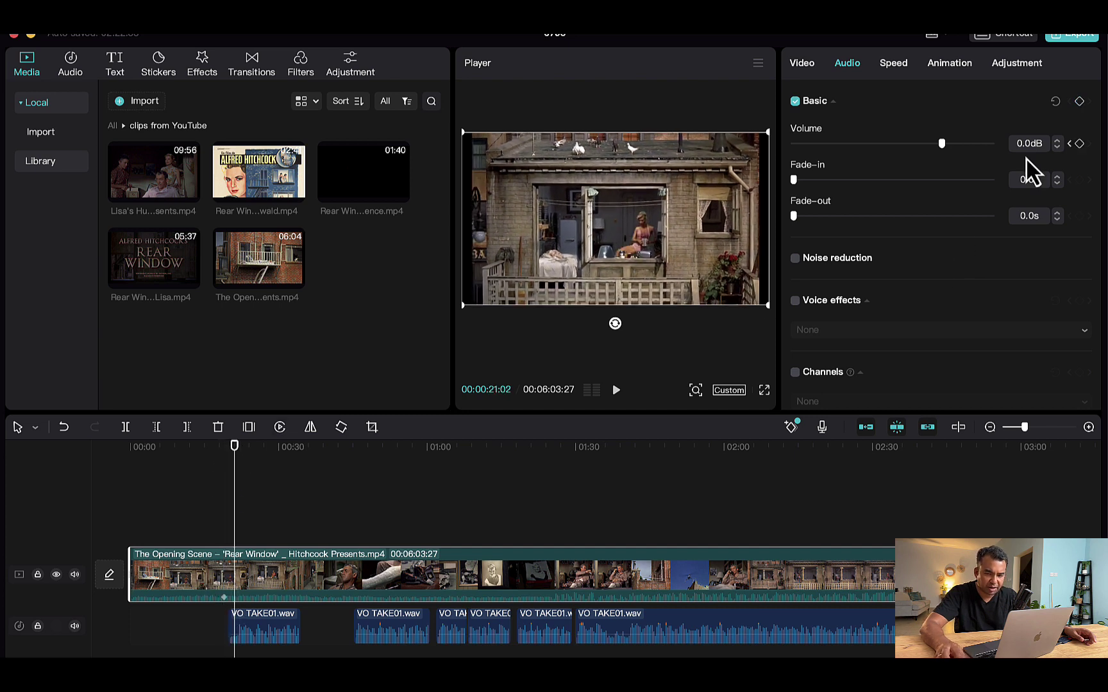
pyautogui.click(1079, 144)
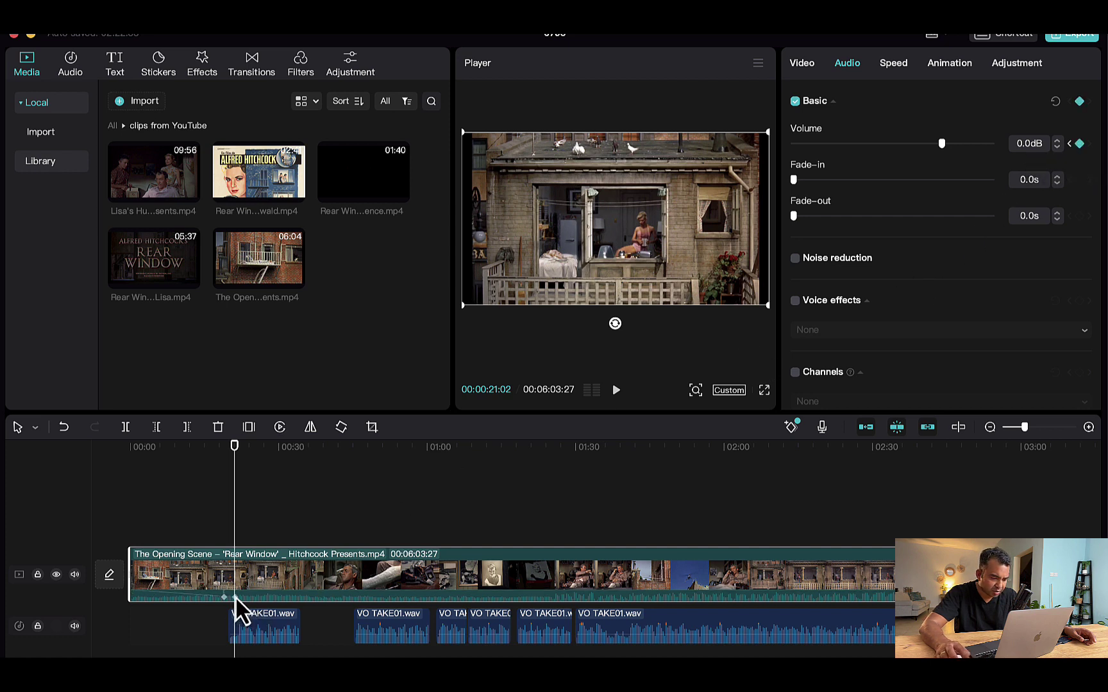
pyautogui.moveTo(235, 597); pyautogui.dragTo(235, 600)
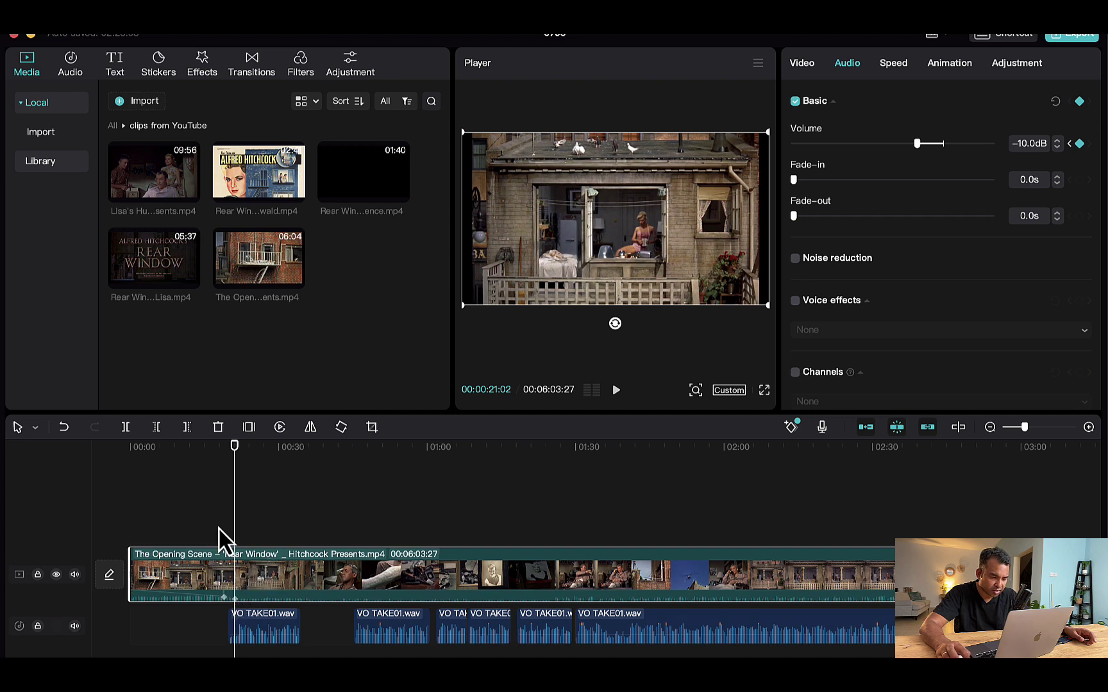
# Play the lowered section from 00:00:18:25 and split the opening scene video at 00:00:34:16, after the first voice-over clip.
pyautogui.click(223, 460)
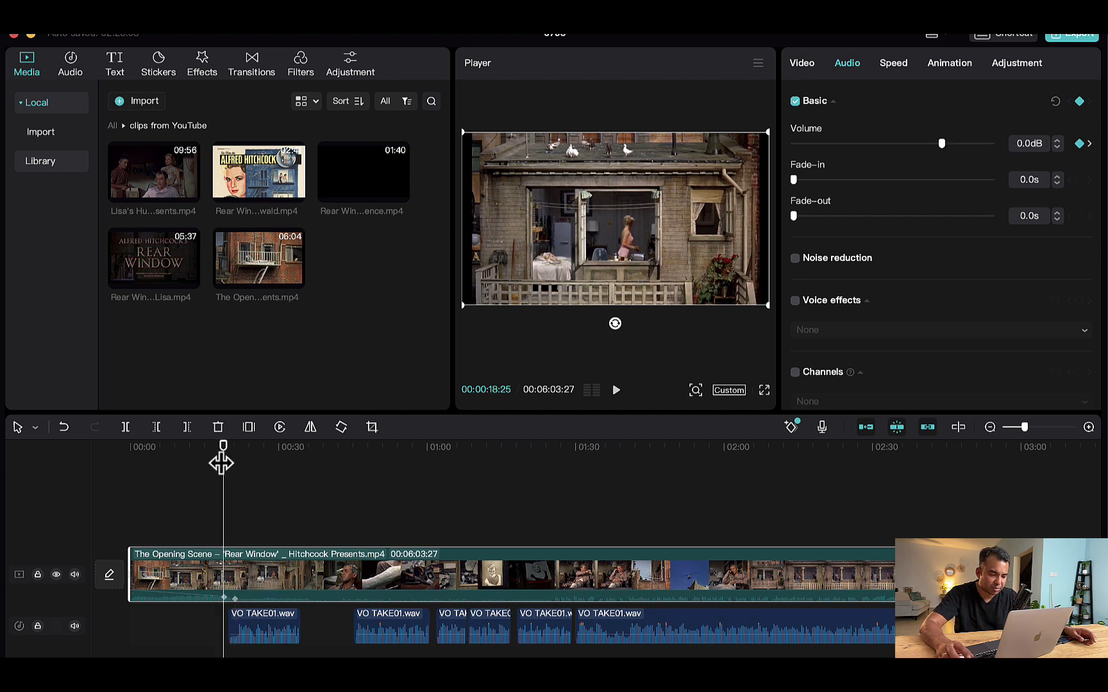
pyautogui.press('space')
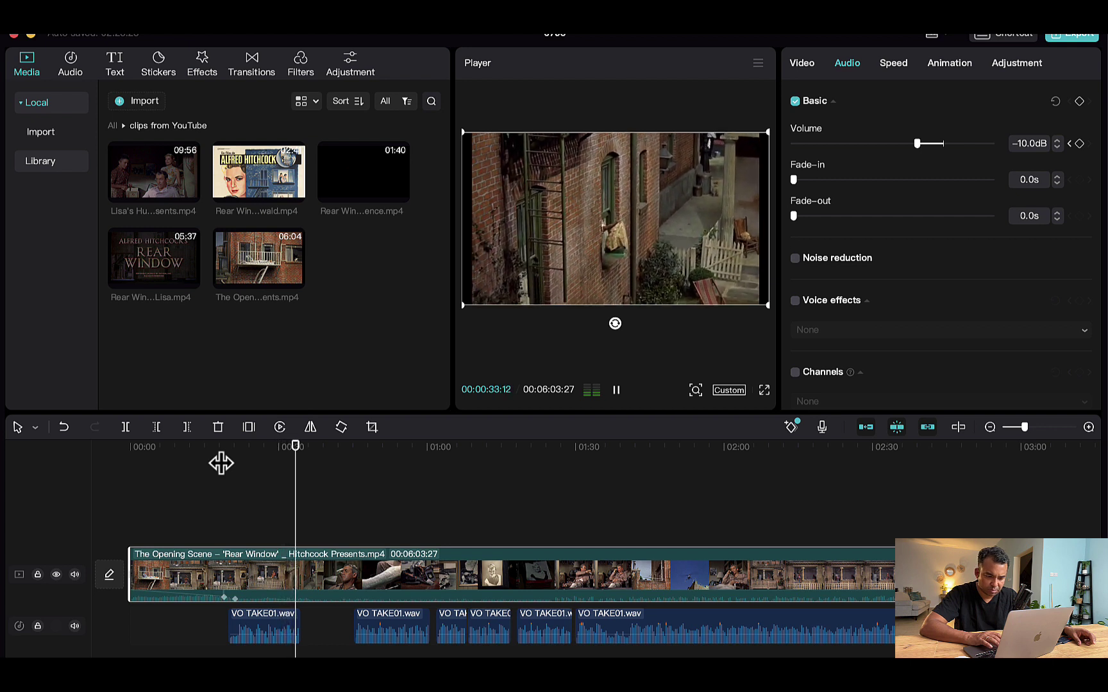
pyautogui.press('space')
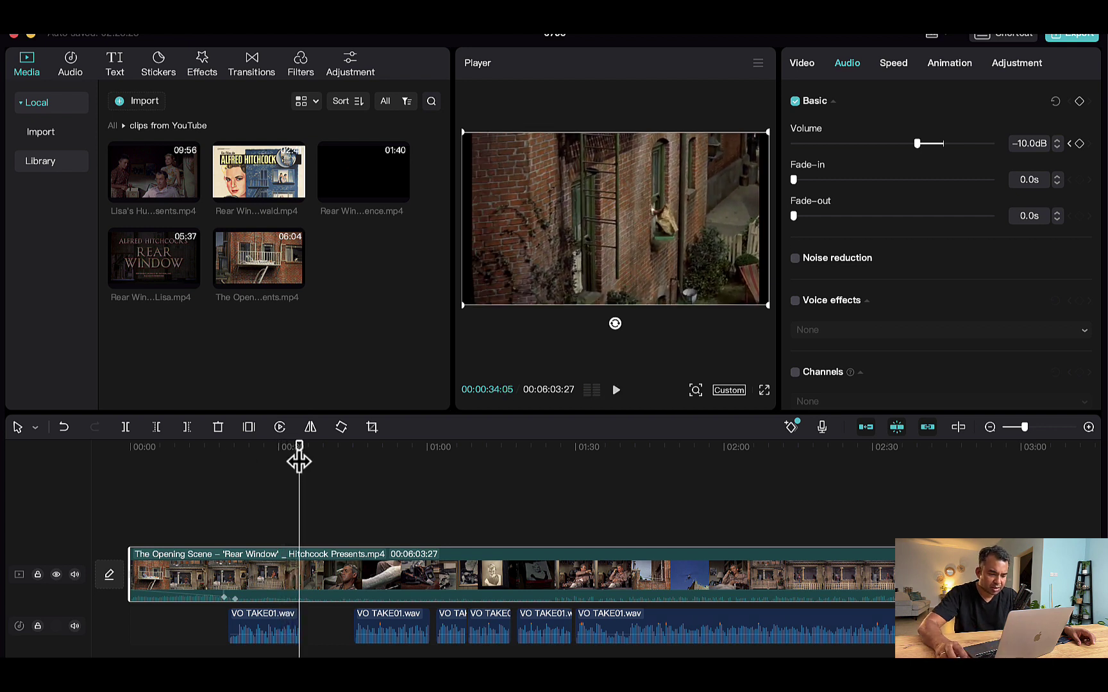
pyautogui.moveTo(299, 460)
pyautogui.mouseDown()
pyautogui.moveTo(287, 459)
pyautogui.moveTo(301, 461)
pyautogui.mouseUp()
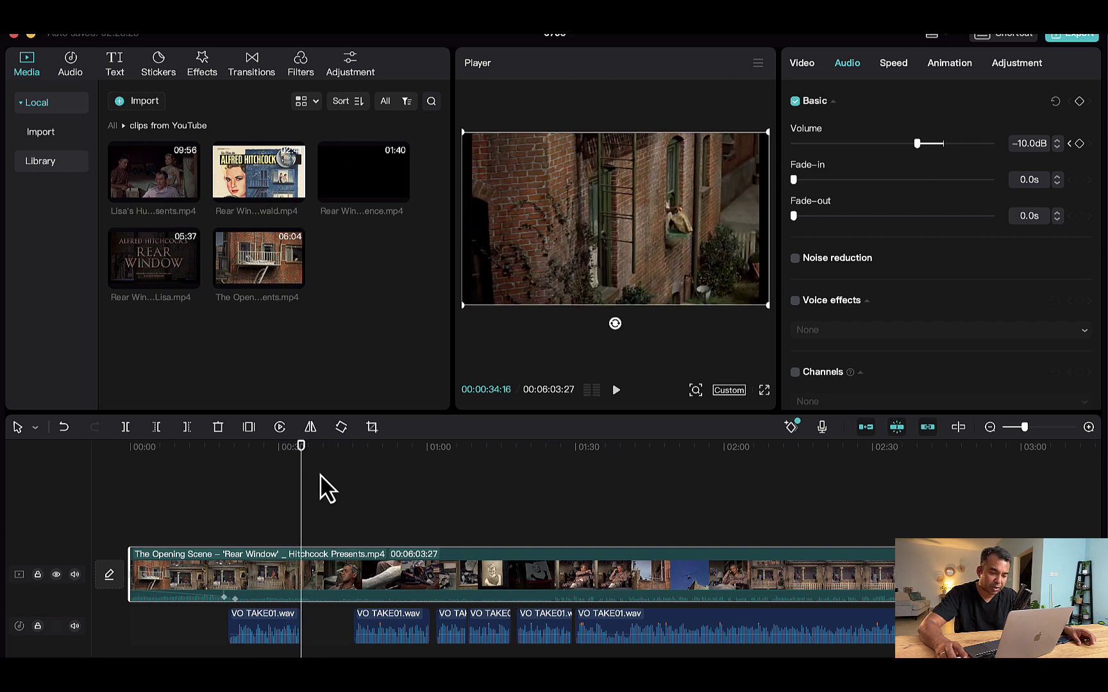
pyautogui.press('super+b')
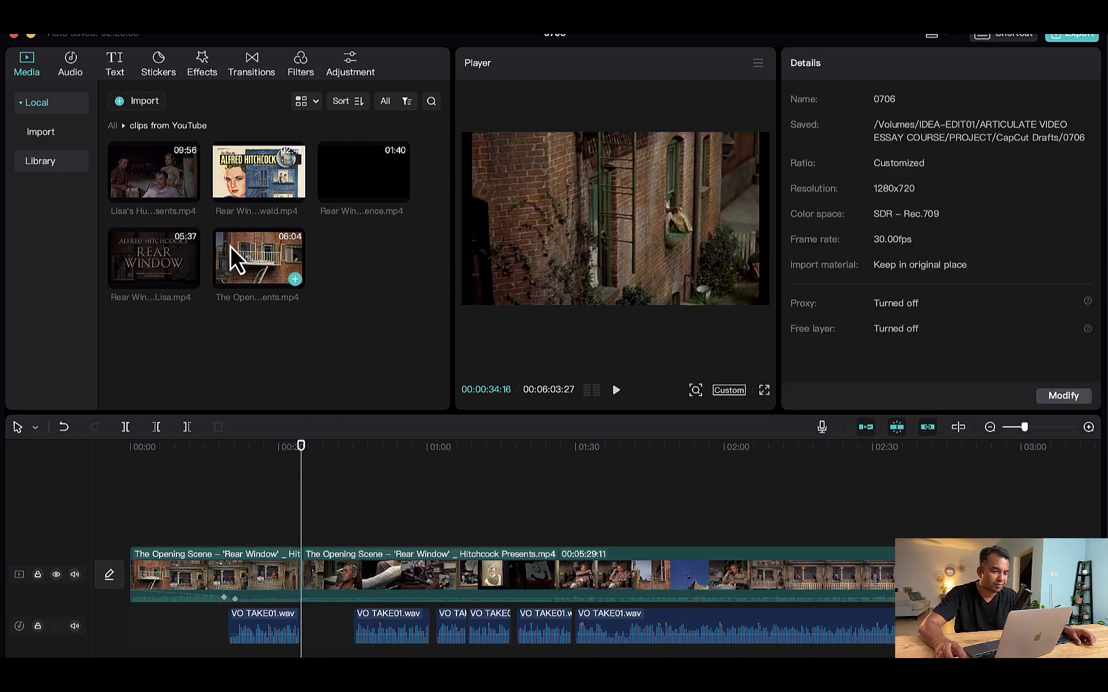
# Preview the Rear Window (1954) title sequence video and insert it on the main track at the split.
pyautogui.click(361, 204)
pyautogui.press('space')
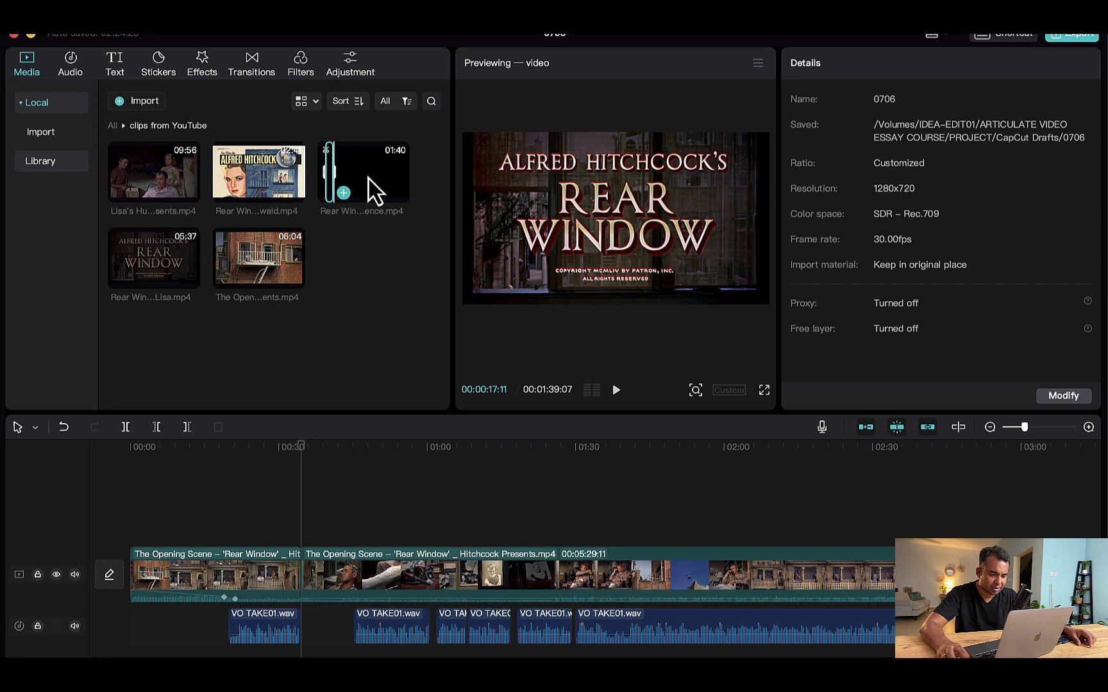
pyautogui.moveTo(369, 179); pyautogui.dragTo(303, 581)
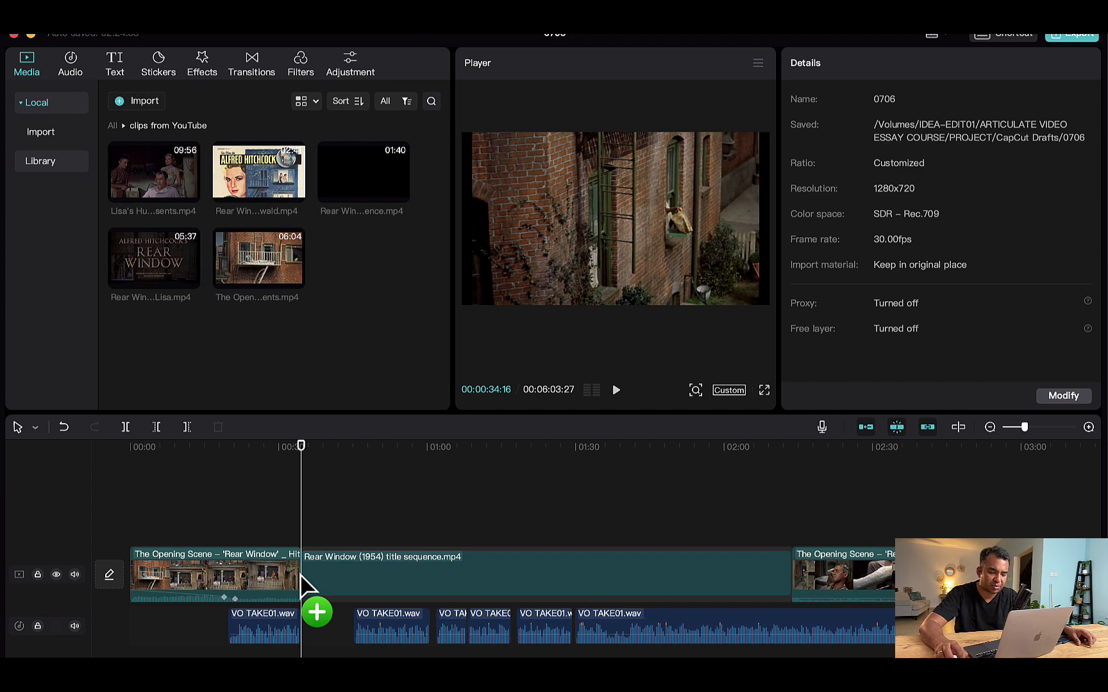
pyautogui.moveTo(302, 576); pyautogui.dragTo(301, 577)
# Play across the cut and trim the title sequence clip's beginning up to 00:00:38:29, removing about 4.4 seconds.
pyautogui.click(286, 450)
pyautogui.press('space')
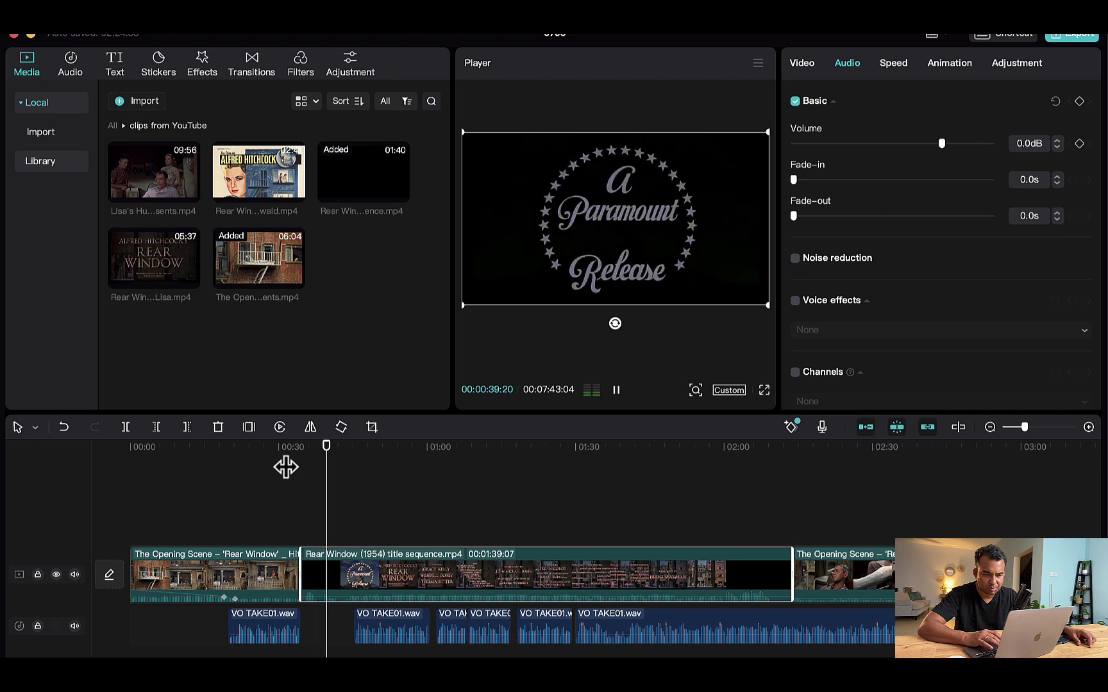
pyautogui.press('space')
pyautogui.click(322, 463)
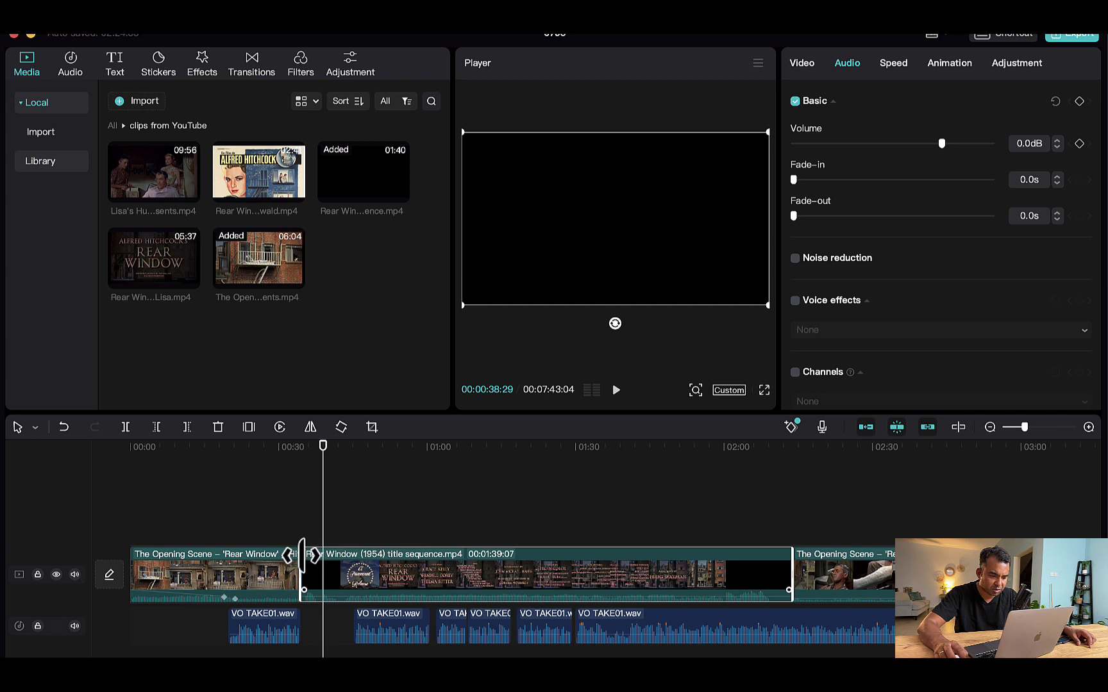
pyautogui.moveTo(301, 555); pyautogui.dragTo(323, 555)
# Play from 00:00:29:28 across the cut and through the title card to check its timing against the second voice-over clip.
pyautogui.click(278, 461)
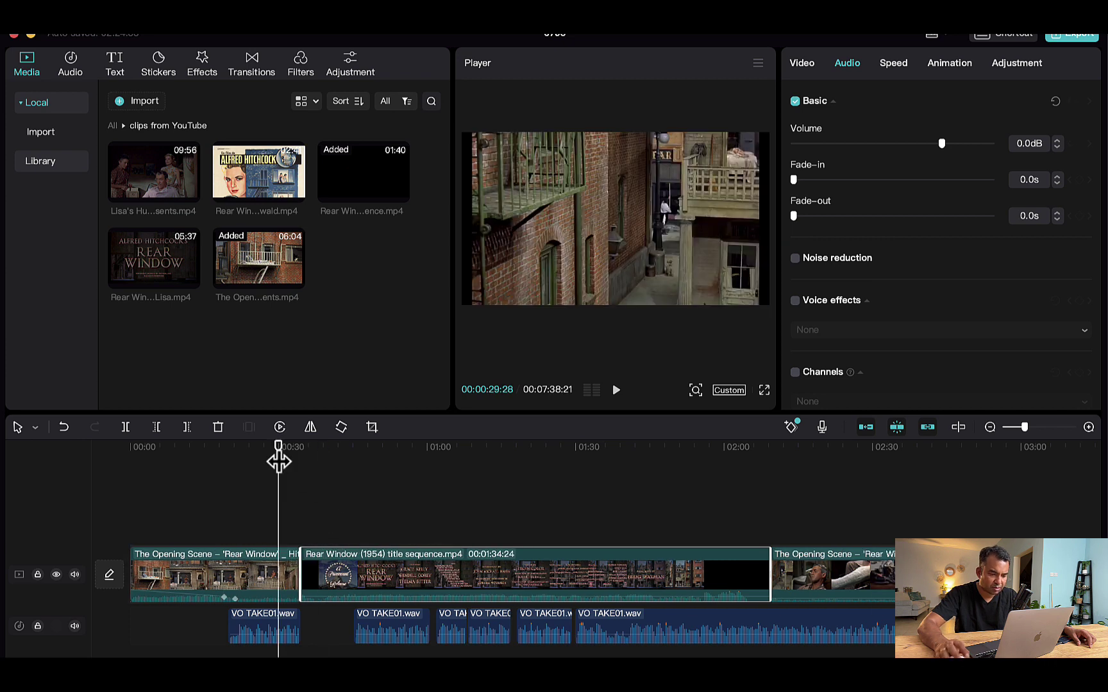
pyautogui.press('space')
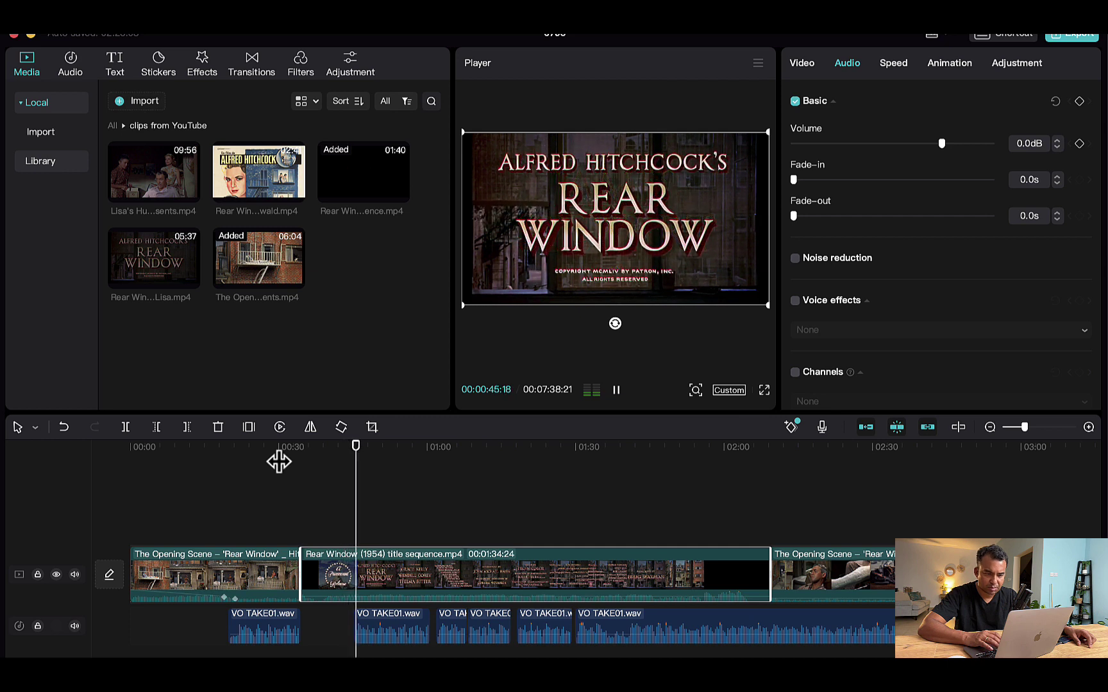
pyautogui.press('space')
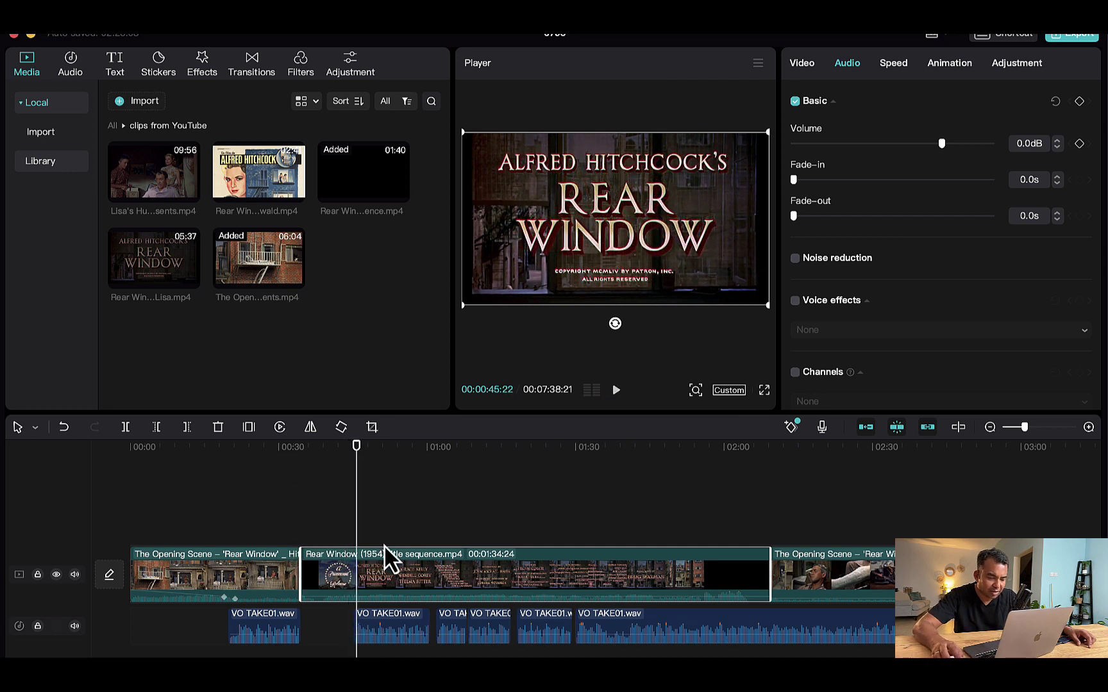
pyautogui.press('space')
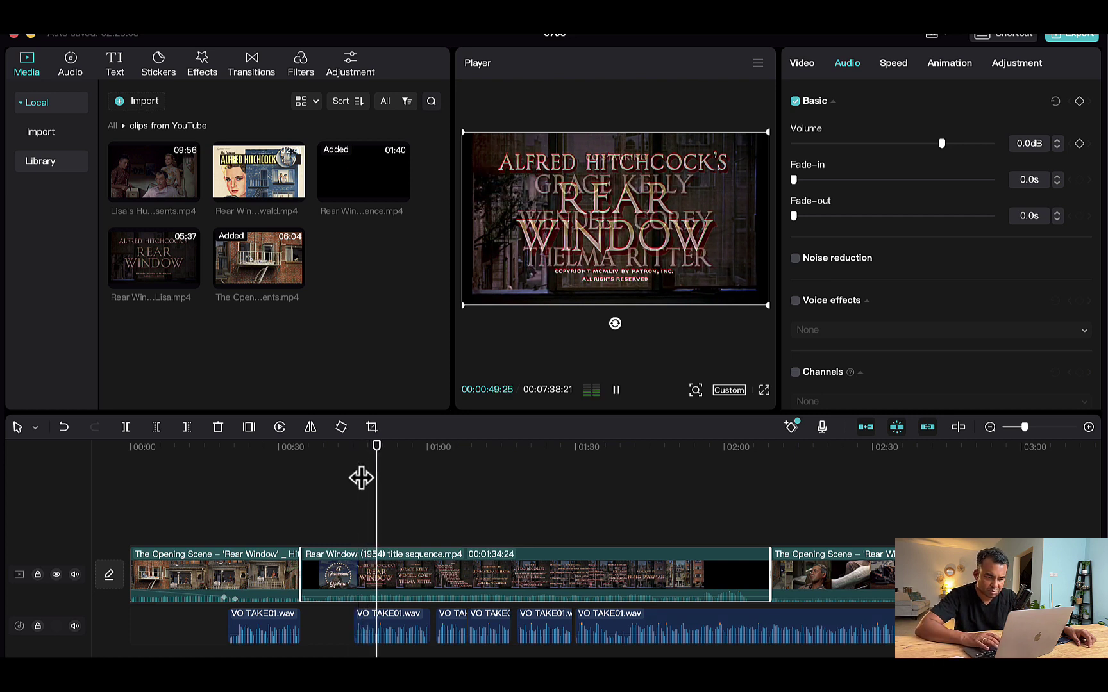
pyautogui.press('space')
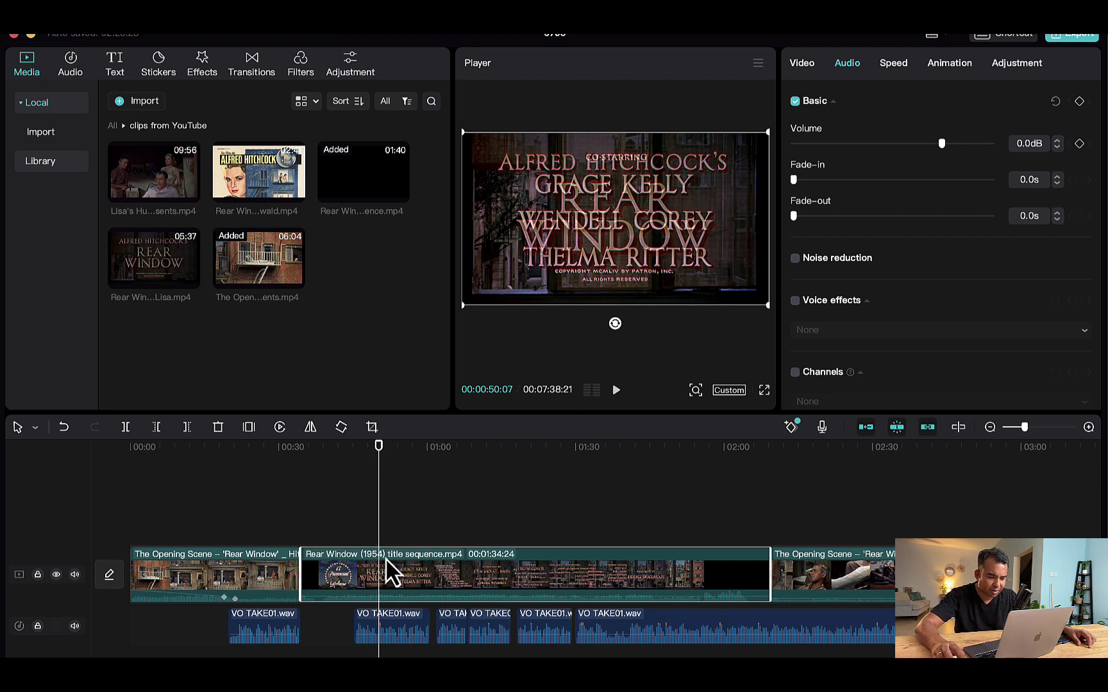
# Add volume keyframes to the title sequence clip at 00:00:44:26 and about 00:00:45:14, lowering the second to -12.3 dB under the voice-over.
pyautogui.moveTo(379, 446); pyautogui.dragTo(355, 466)
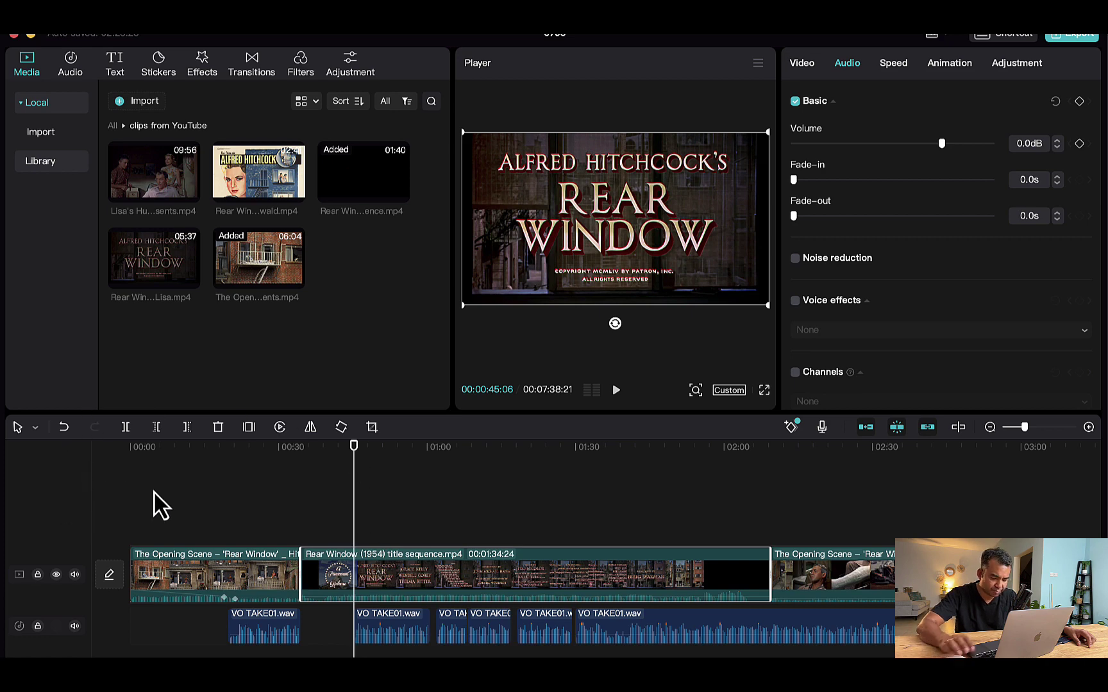
pyautogui.scroll(3, 153, 492)
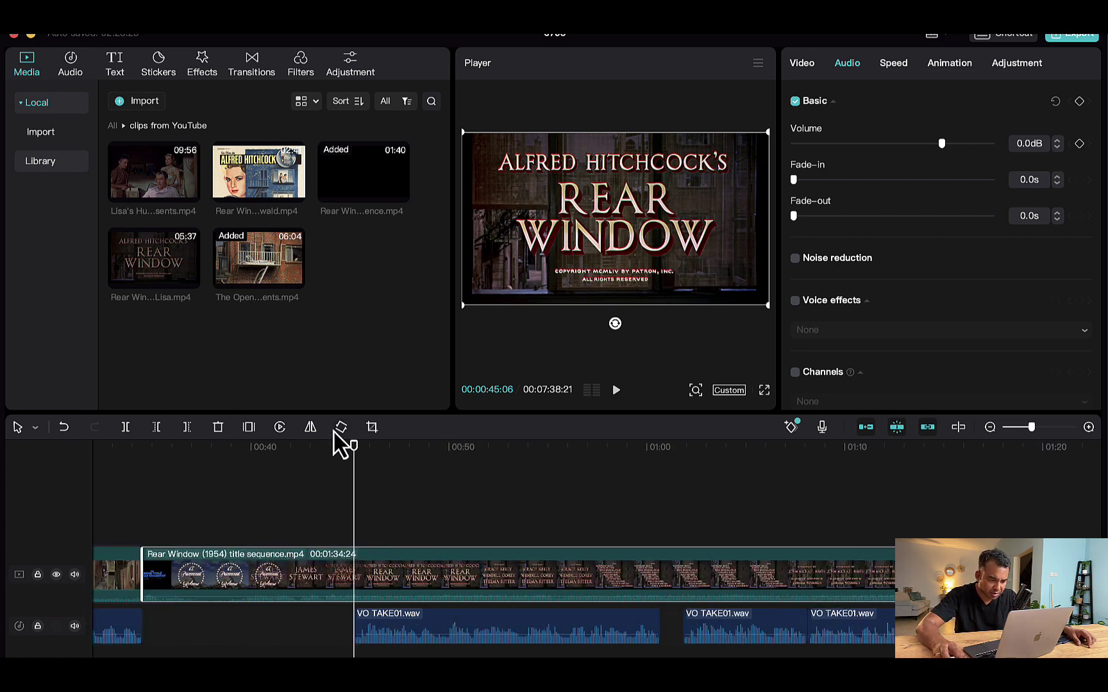
pyautogui.moveTo(354, 463); pyautogui.dragTo(347, 462)
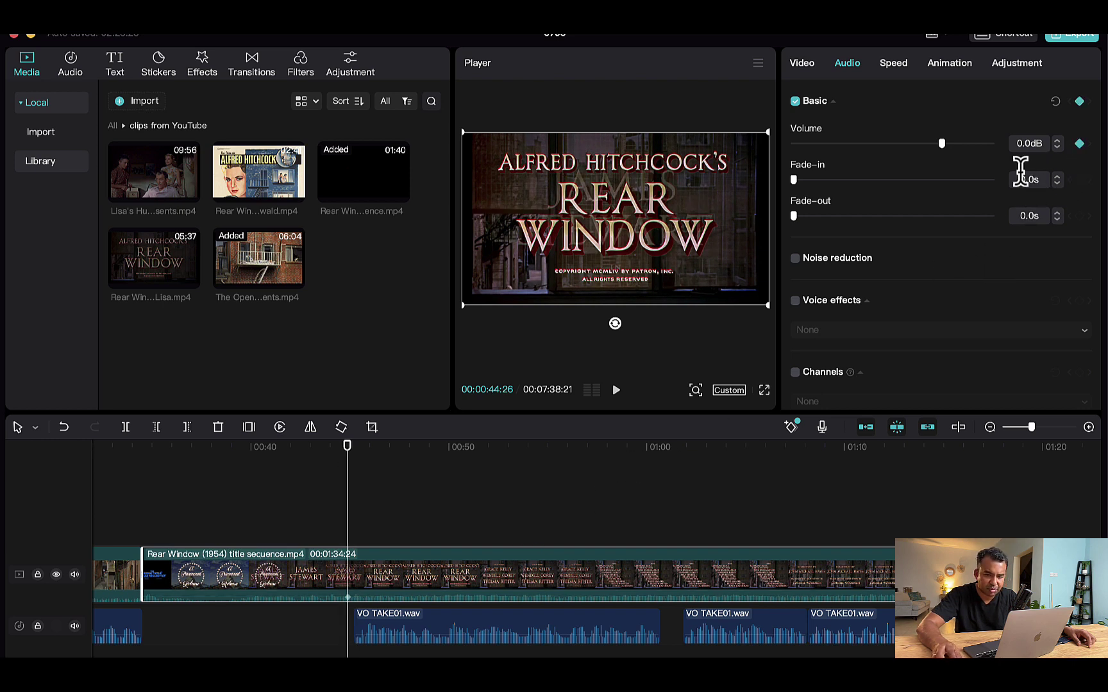
pyautogui.moveTo(349, 463); pyautogui.dragTo(360, 462)
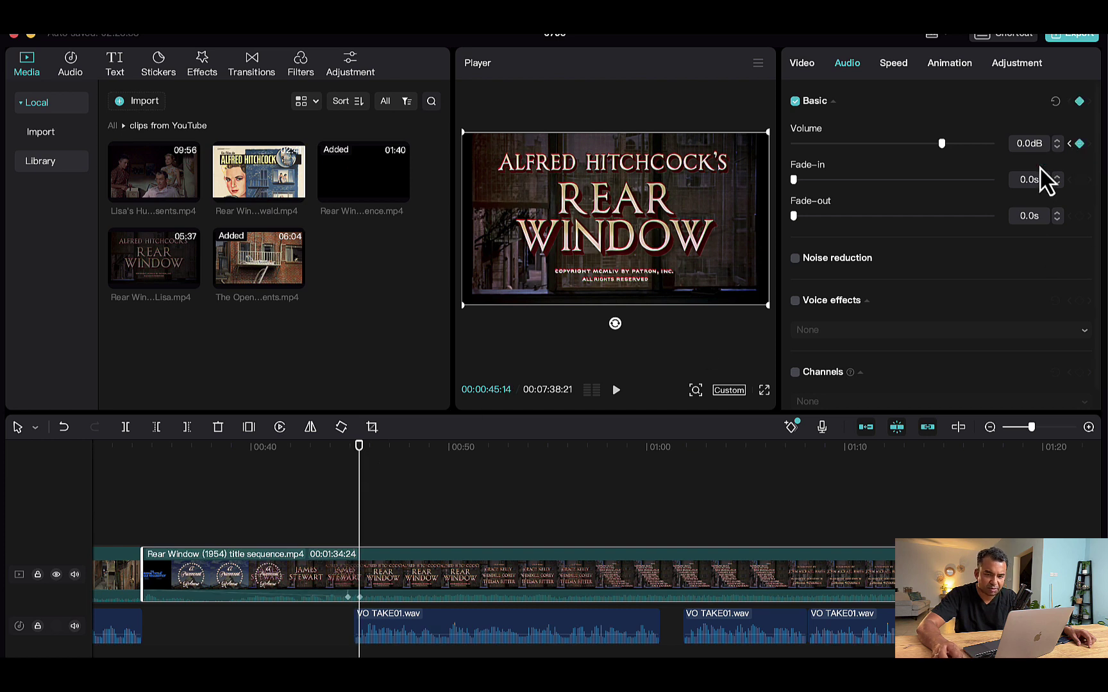
pyautogui.moveTo(358, 599); pyautogui.dragTo(358, 600)
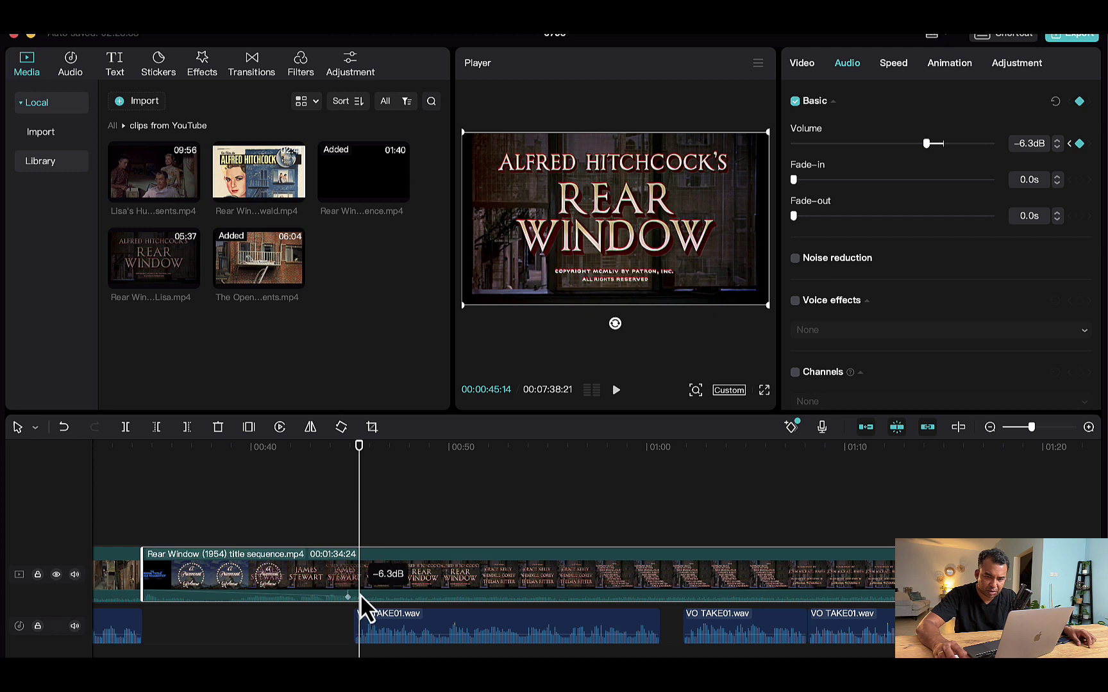
pyautogui.moveTo(361, 595)
pyautogui.mouseDown()
pyautogui.moveTo(360, 577)
pyautogui.moveTo(361, 600)
pyautogui.mouseUp()
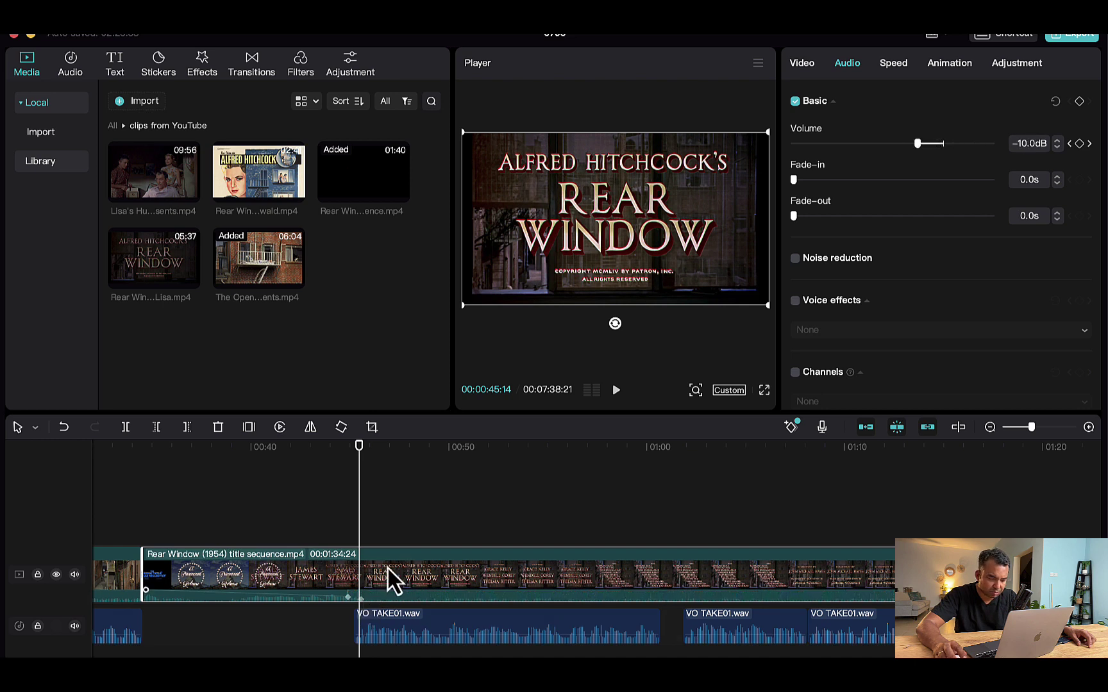
# Play from just before the title sequence's volume drop to the end of the second voice-over clip at 00:01:00:16 to check the audio balance.
pyautogui.moveTo(361, 493); pyautogui.dragTo(341, 462)
pyautogui.press('space')
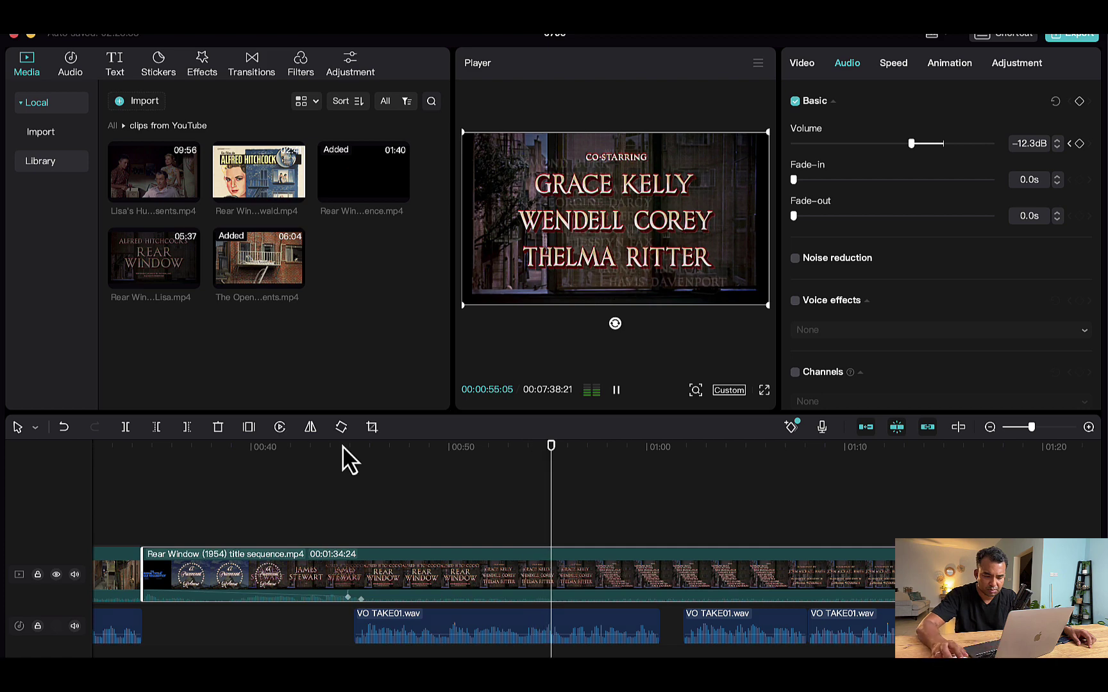
pyautogui.hscroll(10, 378, 489)
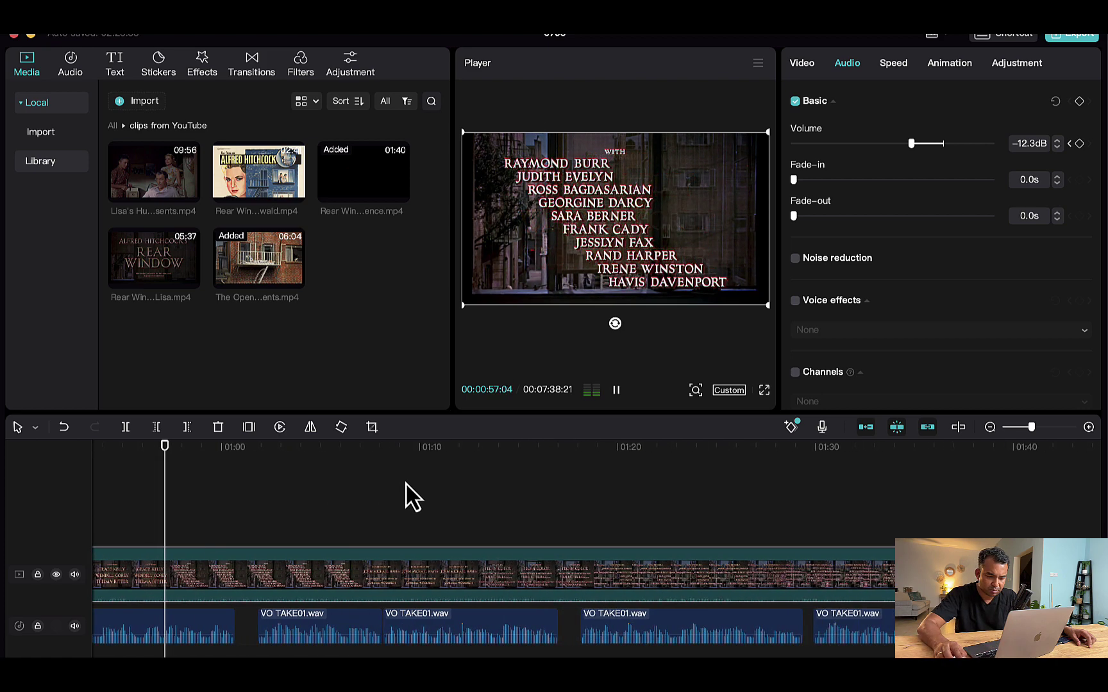
pyautogui.hscroll(-4, 430, 515)
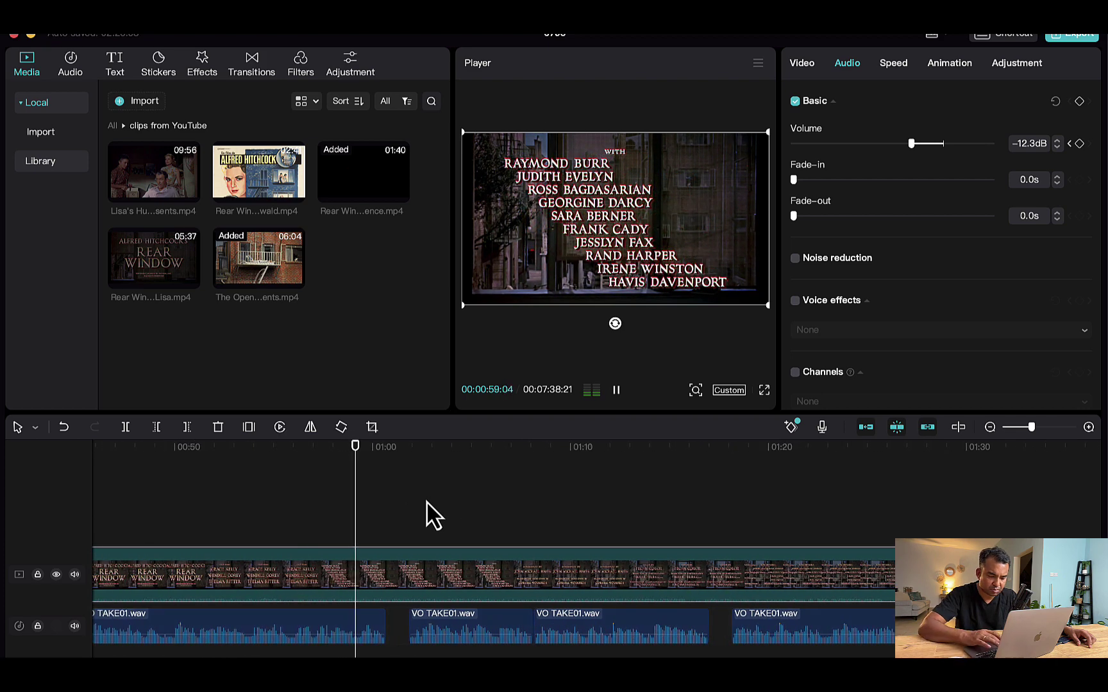
pyautogui.press('space')
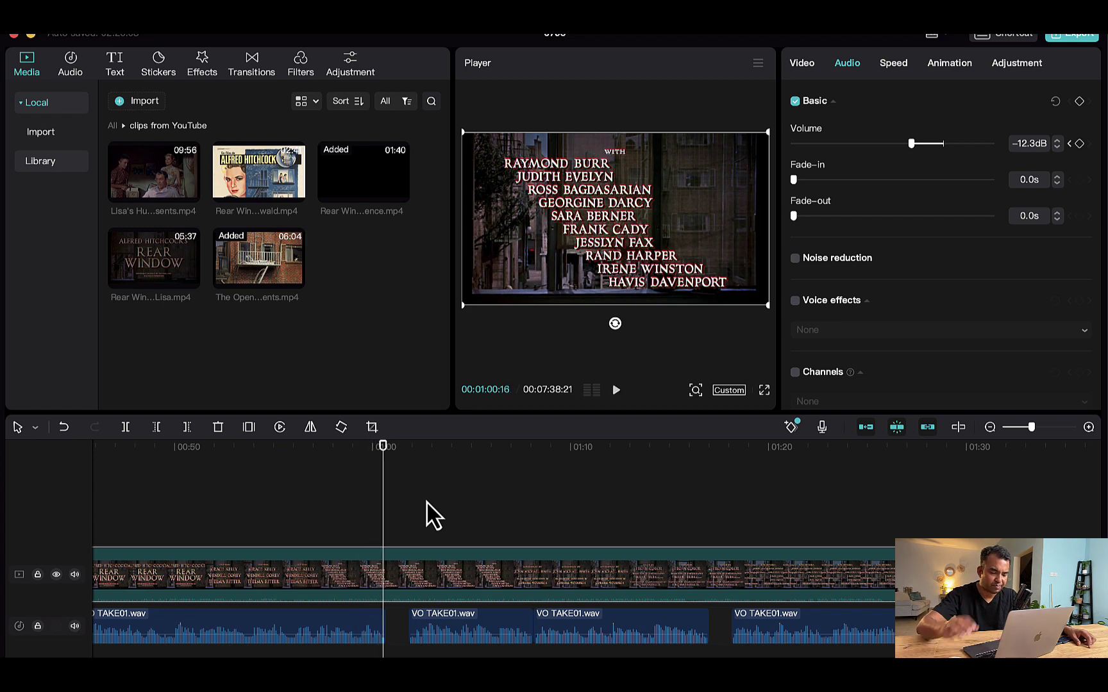
pyautogui.hscroll(-9, 495, 519)
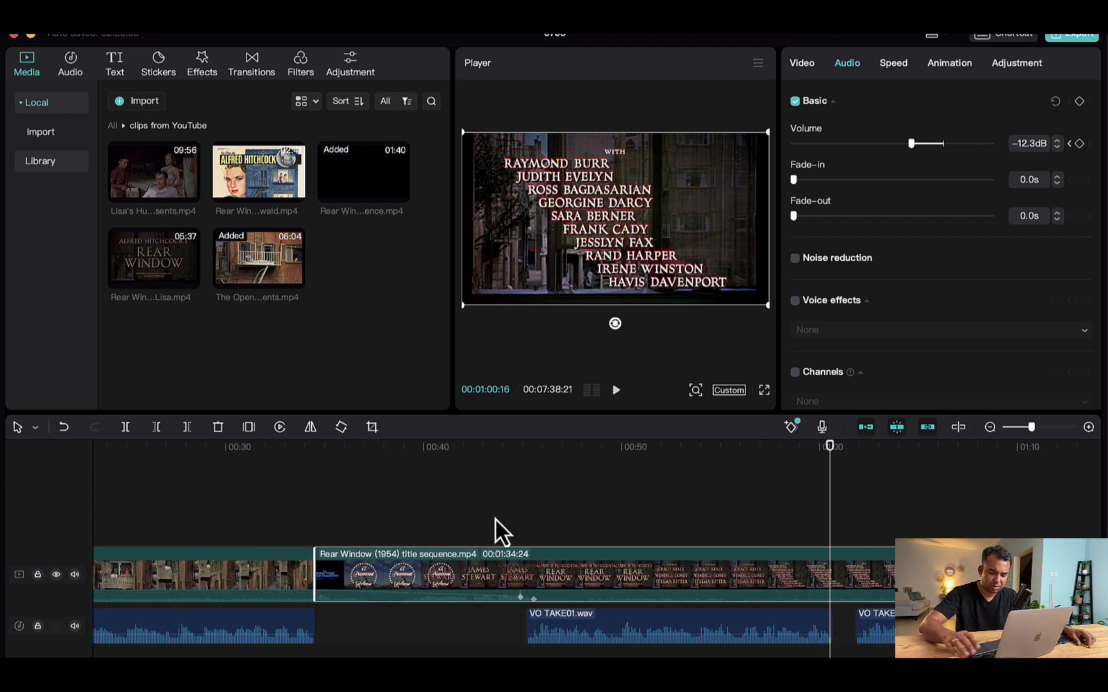
pyautogui.scroll(-5, 495, 518)
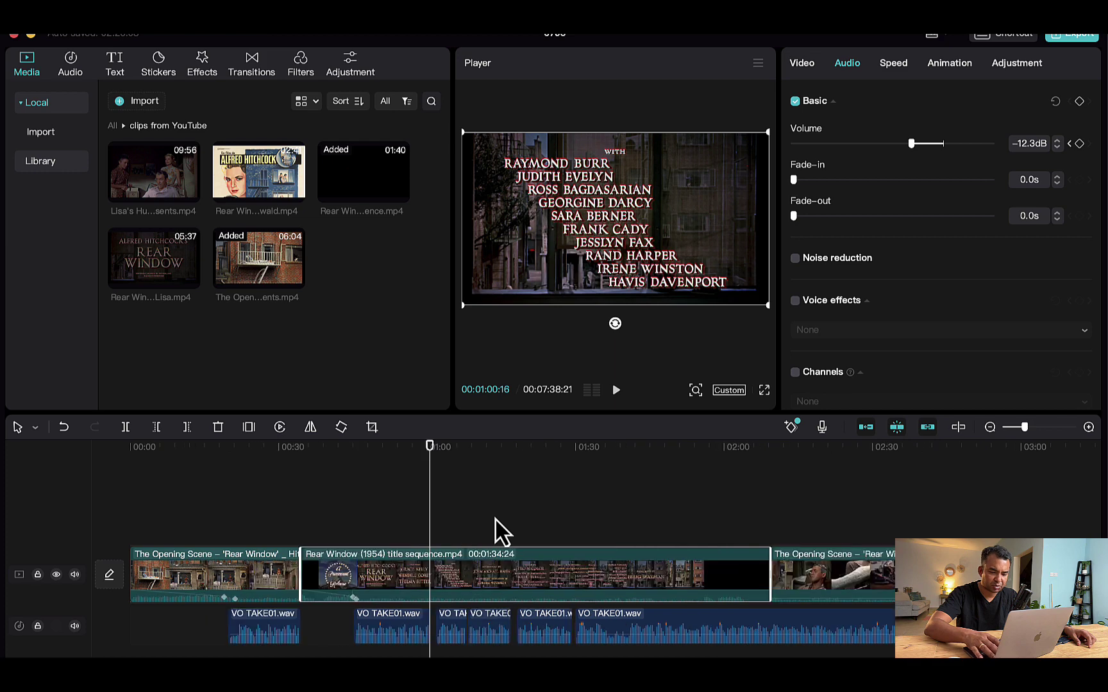